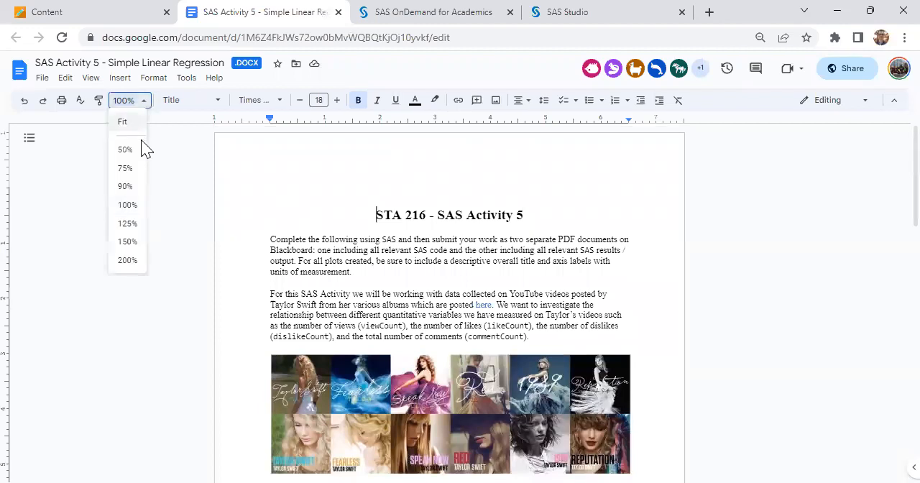
Set the document zoom to 125% and read the SAS Activity 5 introduction and the tasks in questions 1 and 2.
{"action": "left_click", "coordinate": [130, 231]}
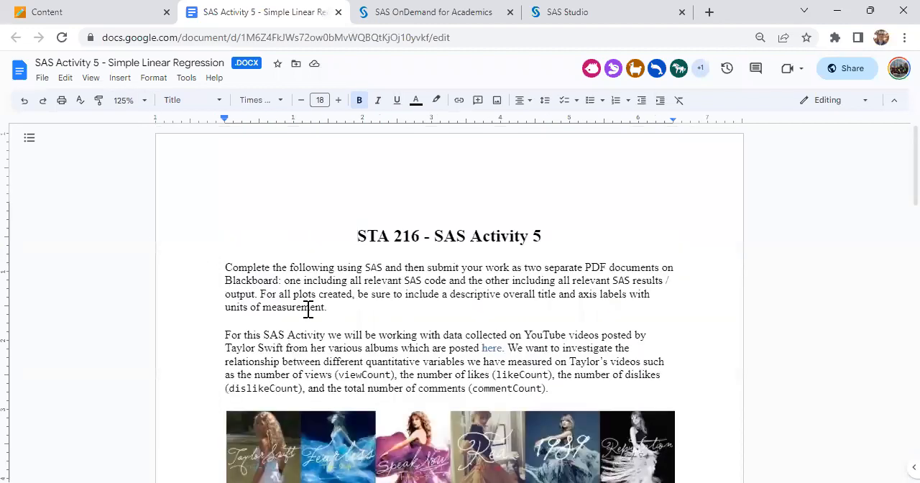
{"action": "scroll", "coordinate": [308, 310], "scroll_direction": "down", "scroll_amount": 1}
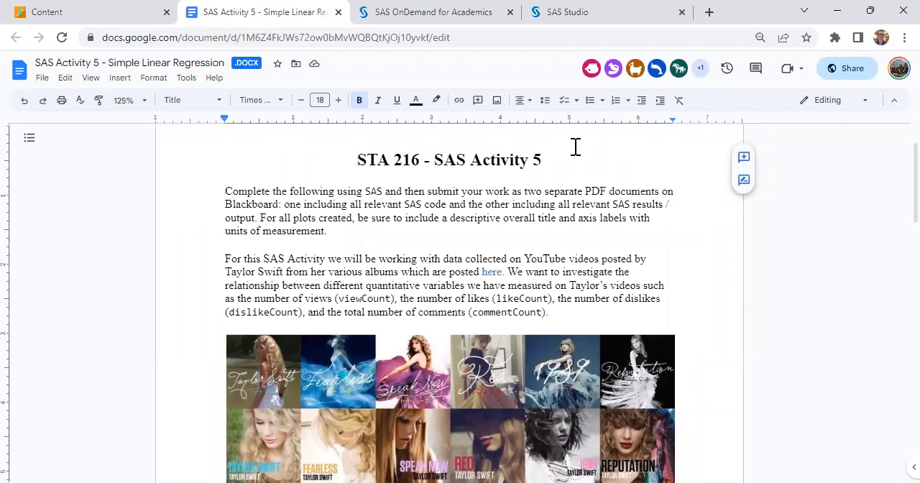
{"action": "scroll", "coordinate": [532, 234], "scroll_direction": "down", "scroll_amount": 1}
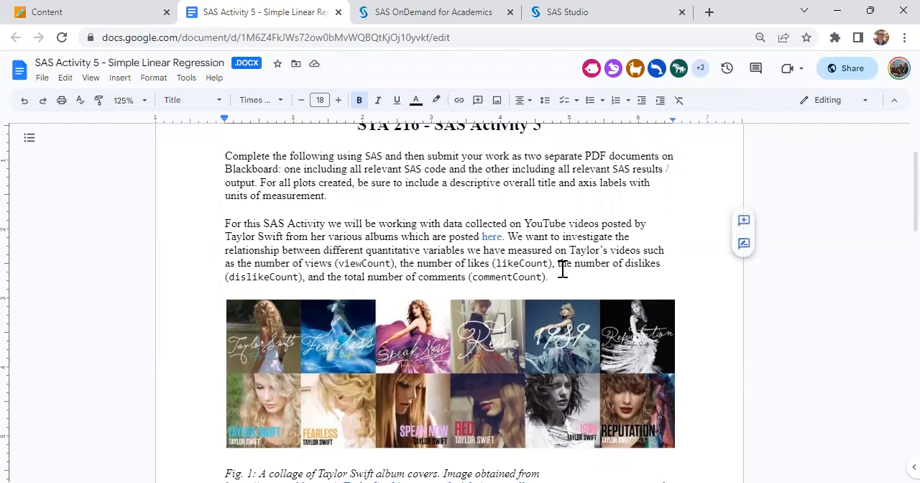
{"action": "scroll", "coordinate": [562, 269], "scroll_direction": "down", "scroll_amount": 1}
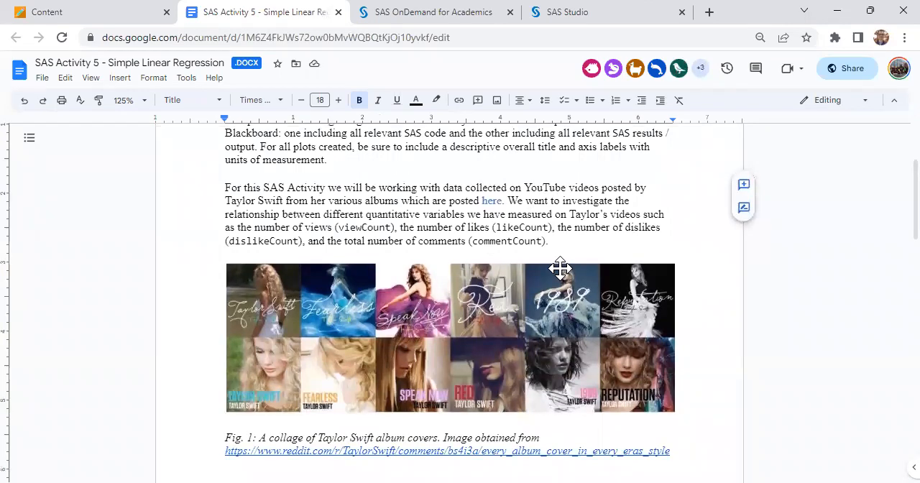
{"action": "scroll", "coordinate": [560, 268], "scroll_direction": "down", "scroll_amount": 2}
{"action": "scroll", "coordinate": [562, 268], "scroll_direction": "down", "scroll_amount": 7}
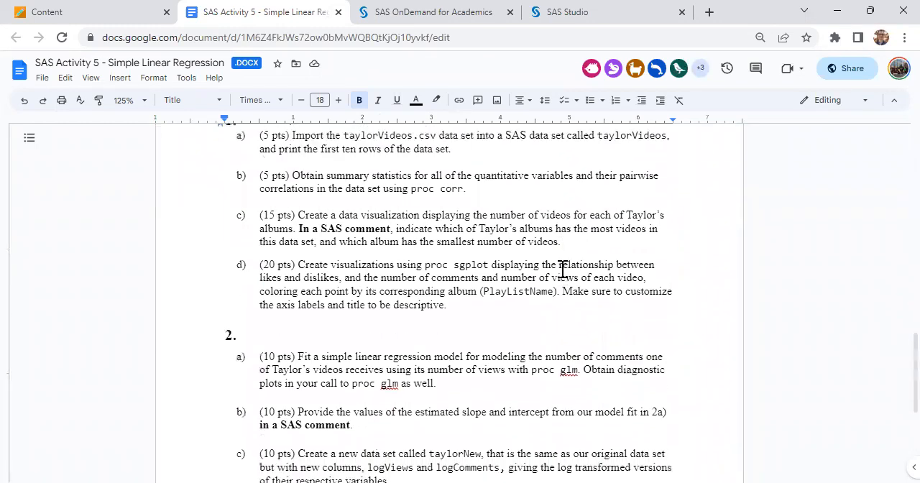
{"action": "scroll", "coordinate": [560, 267], "scroll_direction": "up", "scroll_amount": 1}
Switch to SAS Studio and open the results of mySASactivity_05_W23_06.sas in a separate browser tab.
{"action": "left_click", "coordinate": [363, 12]}
{"action": "left_click", "coordinate": [551, 37]}
{"action": "left_click", "coordinate": [565, 16]}
{"action": "scroll", "coordinate": [544, 262], "scroll_direction": "down", "scroll_amount": 20}
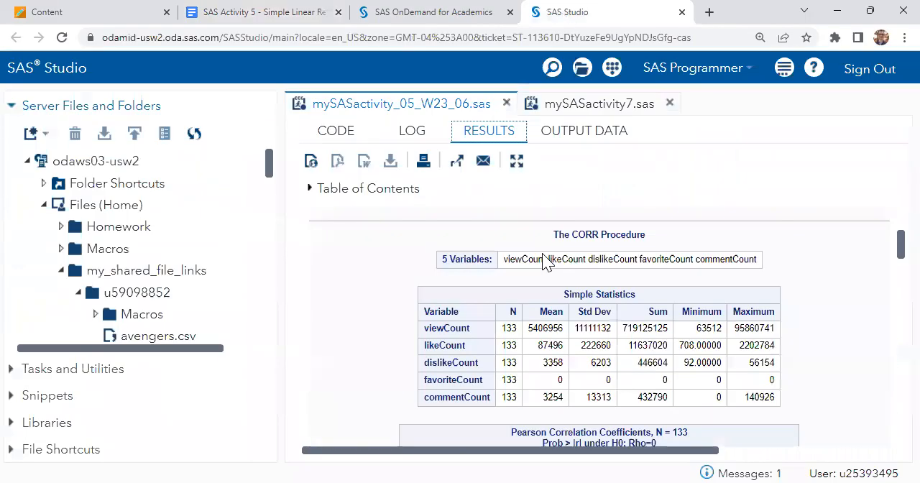
{"action": "scroll", "coordinate": [544, 262], "scroll_direction": "down", "scroll_amount": 3}
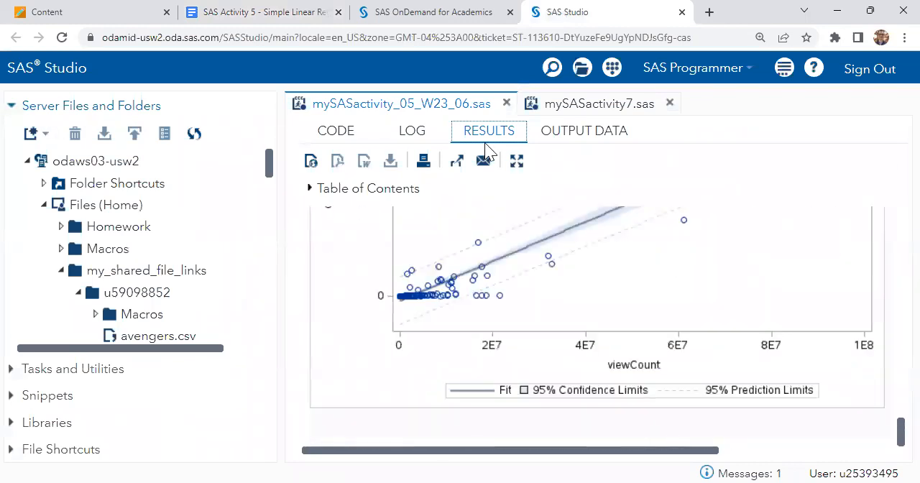
{"action": "left_click", "coordinate": [462, 170]}
Examine the simple statistics and the Pearson correlations between viewCount, likeCount and dislikeCount in the CORR output.
{"action": "scroll", "coordinate": [705, 306], "scroll_direction": "down", "scroll_amount": 6}
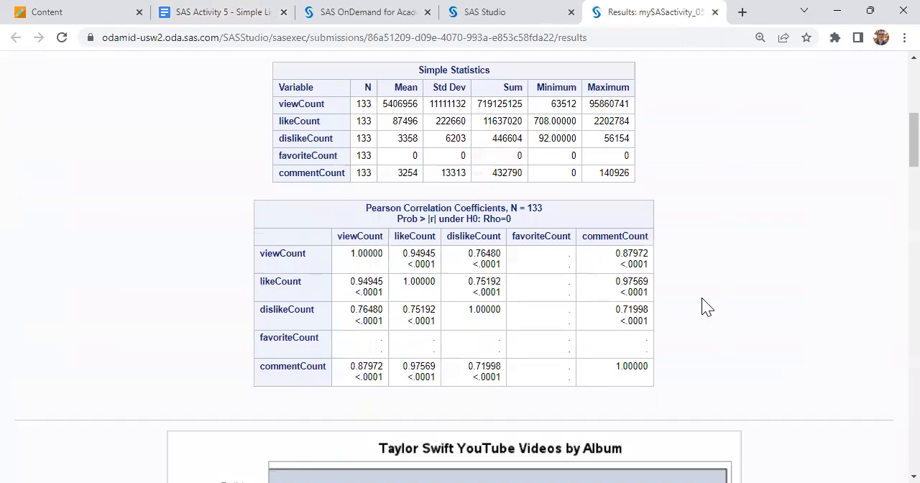
{"action": "double_click", "coordinate": [366, 105]}
{"action": "scroll", "coordinate": [383, 126], "scroll_direction": "down", "scroll_amount": 1}
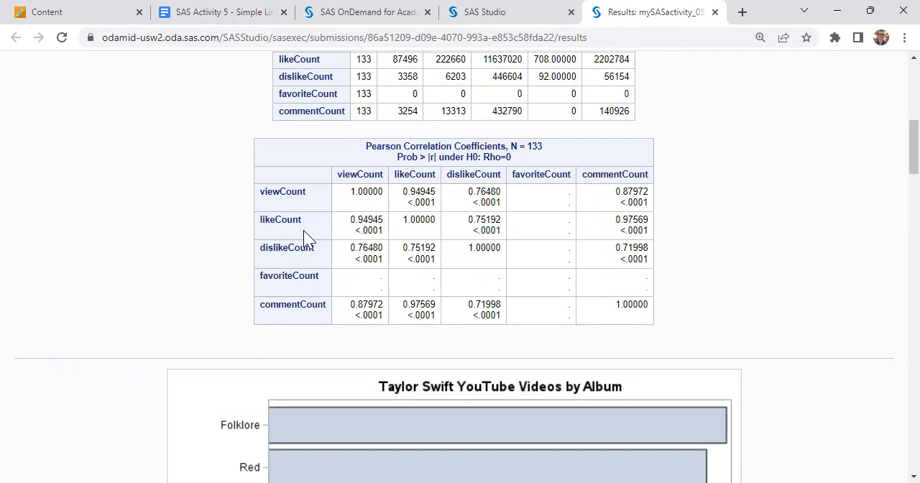
{"action": "scroll", "coordinate": [303, 230], "scroll_direction": "down", "scroll_amount": 1}
{"action": "scroll", "coordinate": [306, 237], "scroll_direction": "down", "scroll_amount": 1}
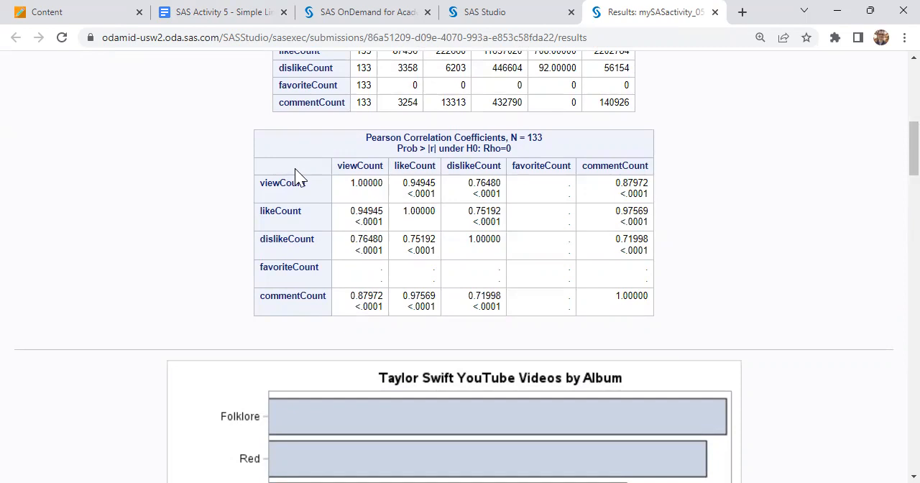
{"action": "double_click", "coordinate": [286, 185]}
{"action": "double_click", "coordinate": [280, 210]}
{"action": "double_click", "coordinate": [283, 185]}
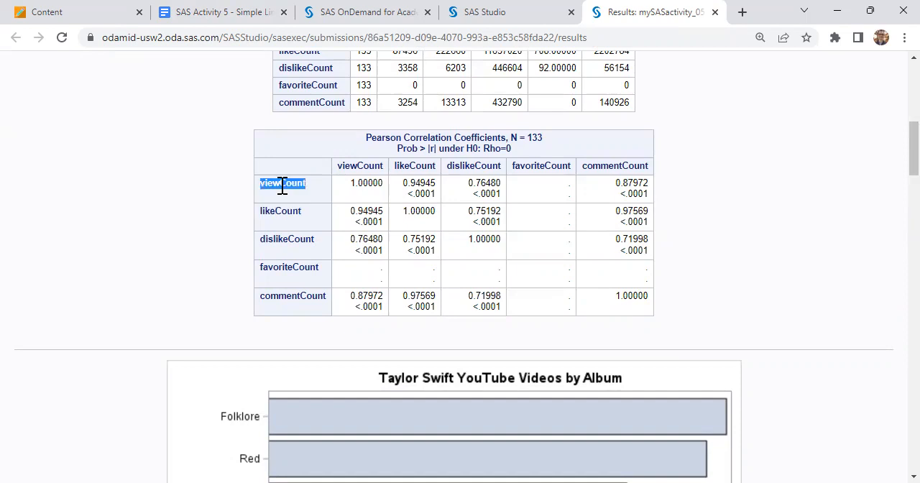
{"action": "double_click", "coordinate": [305, 241]}
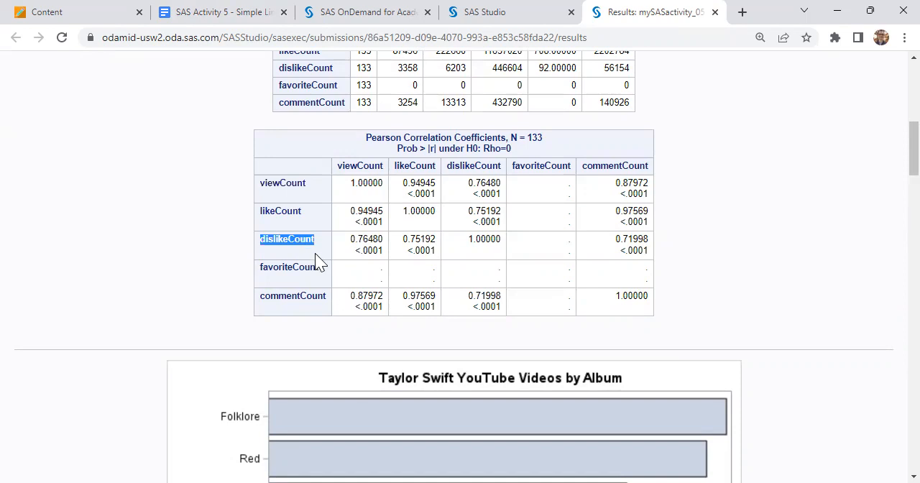
Examine the bar chart of videos by album and the Likes by Dislikes scatter plot colored by album.
{"action": "scroll", "coordinate": [315, 253], "scroll_direction": "down", "scroll_amount": 4}
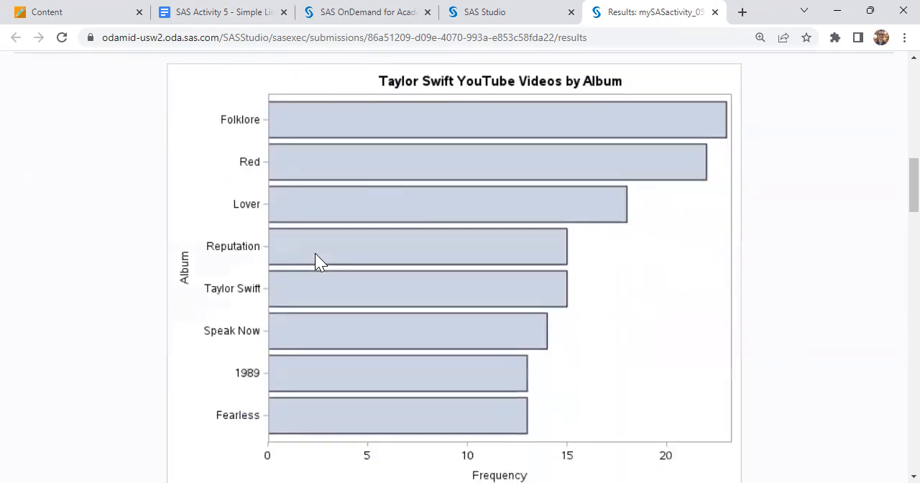
{"action": "scroll", "coordinate": [314, 253], "scroll_direction": "down", "scroll_amount": 1}
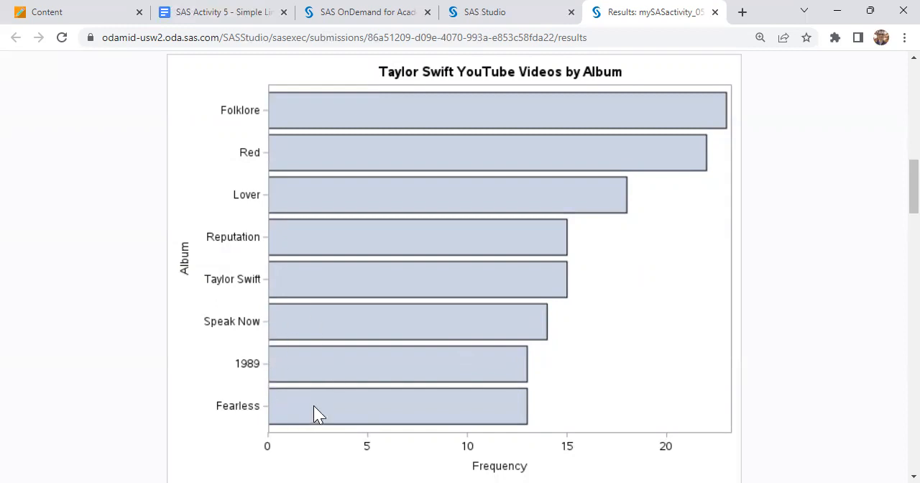
{"action": "scroll", "coordinate": [450, 254], "scroll_direction": "down", "scroll_amount": 5}
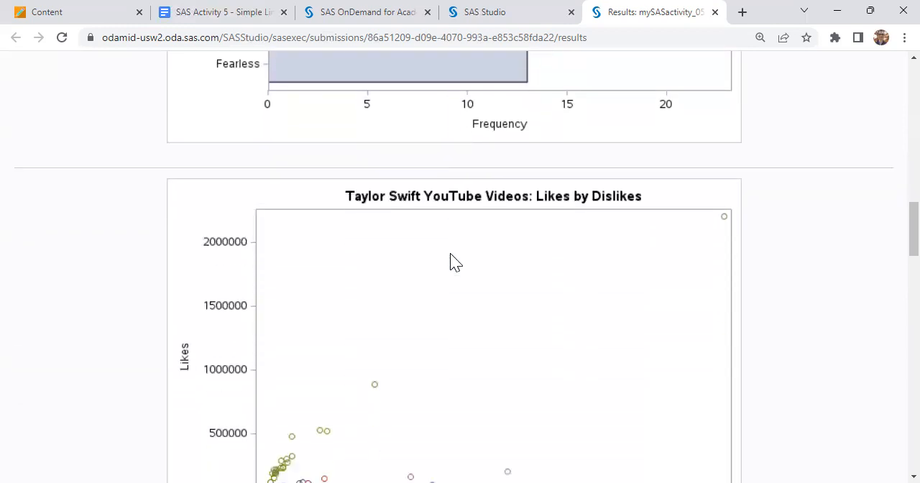
{"action": "scroll", "coordinate": [451, 262], "scroll_direction": "down", "scroll_amount": 1}
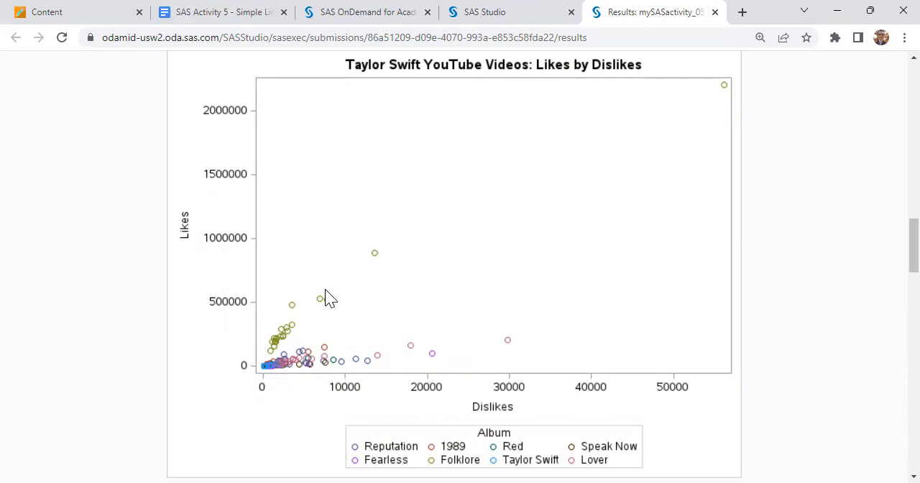
{"action": "scroll", "coordinate": [324, 297], "scroll_direction": "down", "scroll_amount": 1}
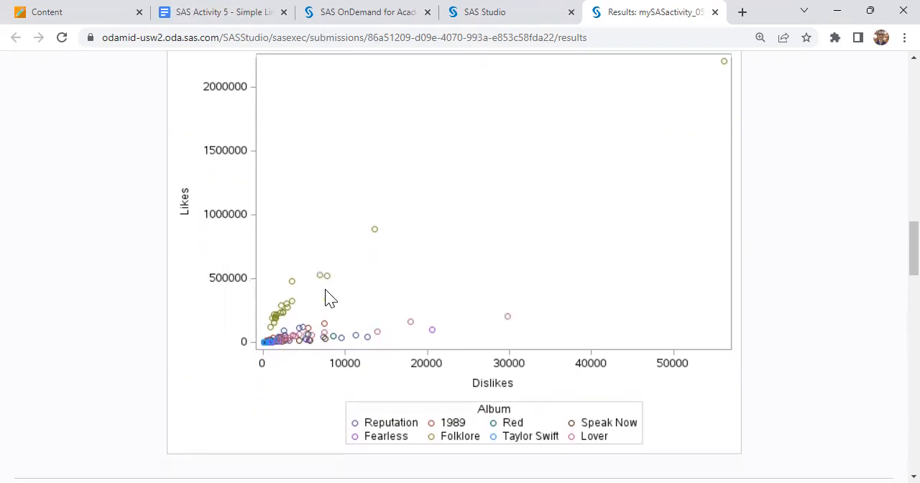
Examine the GLM output for commentCount, including the intercept and viewCount estimates and the fit diagnostic plots.
{"action": "scroll", "coordinate": [325, 298], "scroll_direction": "down", "scroll_amount": 10}
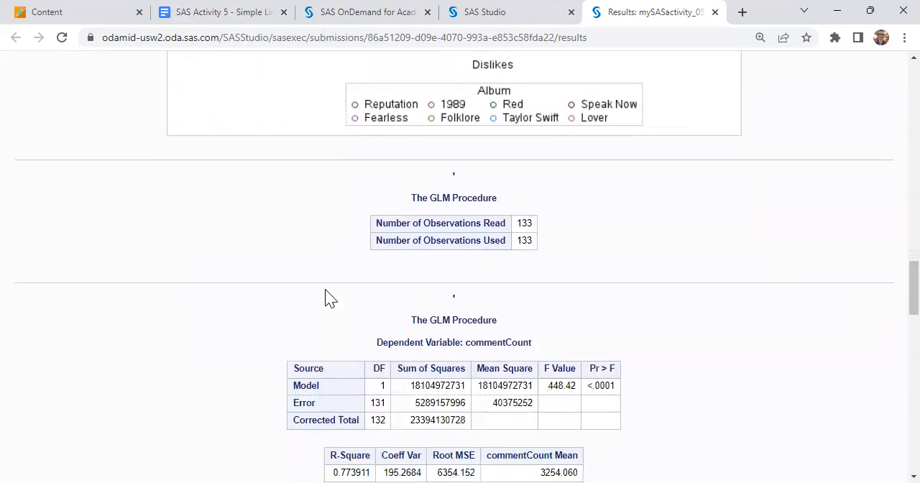
{"action": "scroll", "coordinate": [324, 289], "scroll_direction": "down", "scroll_amount": 1}
{"action": "scroll", "coordinate": [325, 289], "scroll_direction": "down", "scroll_amount": 1}
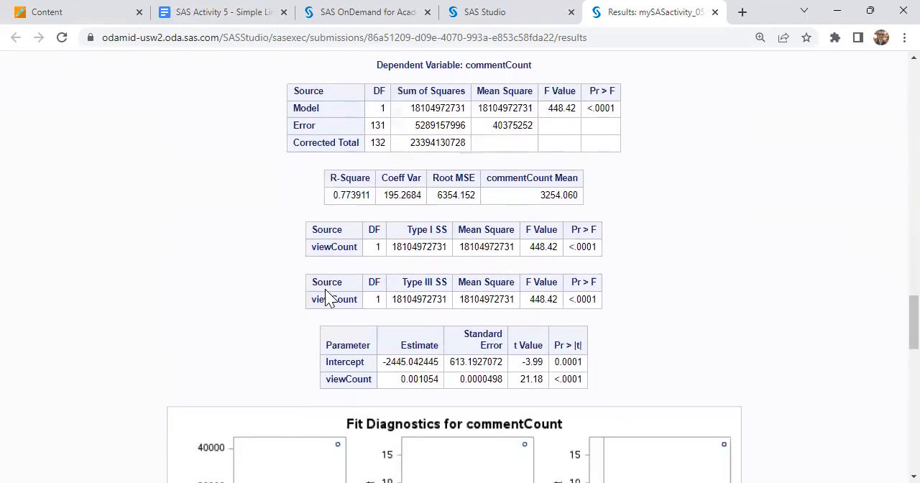
{"action": "double_click", "coordinate": [340, 345]}
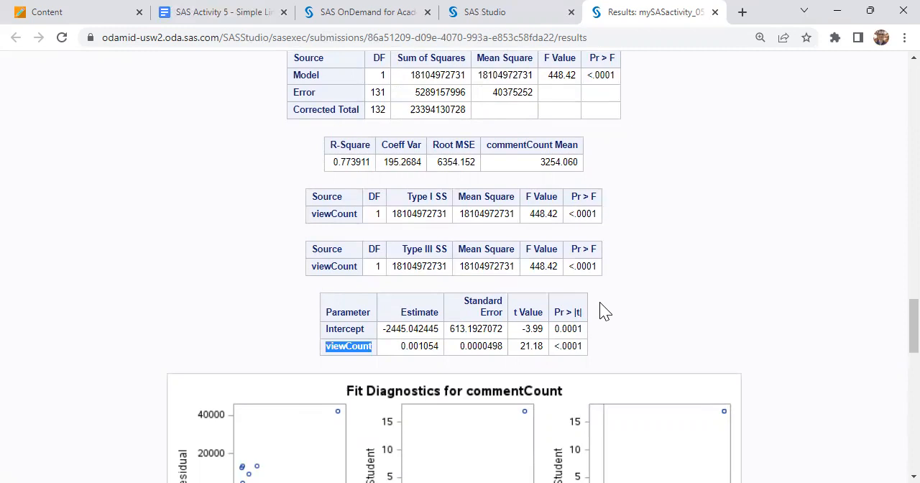
{"action": "scroll", "coordinate": [604, 310], "scroll_direction": "down", "scroll_amount": 10}
{"action": "scroll", "coordinate": [603, 310], "scroll_direction": "down", "scroll_amount": 5}
{"action": "scroll", "coordinate": [604, 311], "scroll_direction": "up", "scroll_amount": 8}
{"action": "scroll", "coordinate": [602, 309], "scroll_direction": "up", "scroll_amount": 3}
{"action": "scroll", "coordinate": [603, 309], "scroll_direction": "down", "scroll_amount": 1}
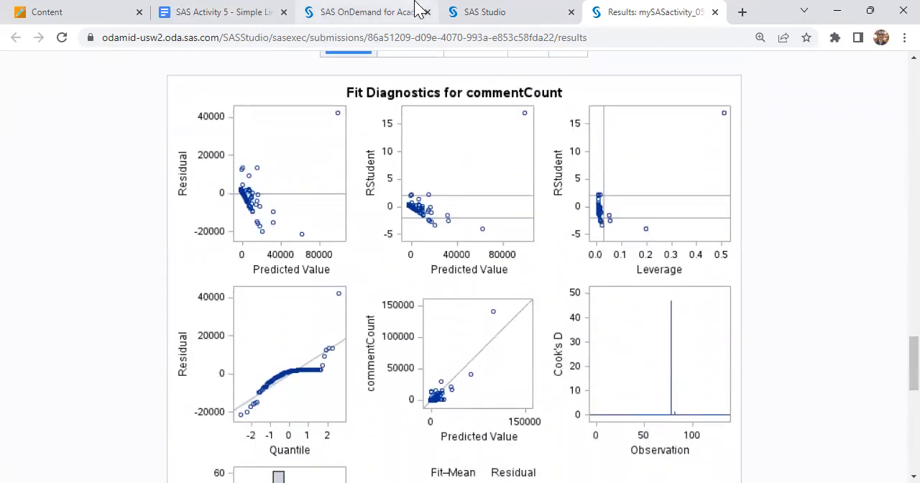
Return to SAS Studio and review the program code down to the proc glm call for question 2a.
{"action": "left_click", "coordinate": [474, 12]}
{"action": "left_click", "coordinate": [265, 10]}
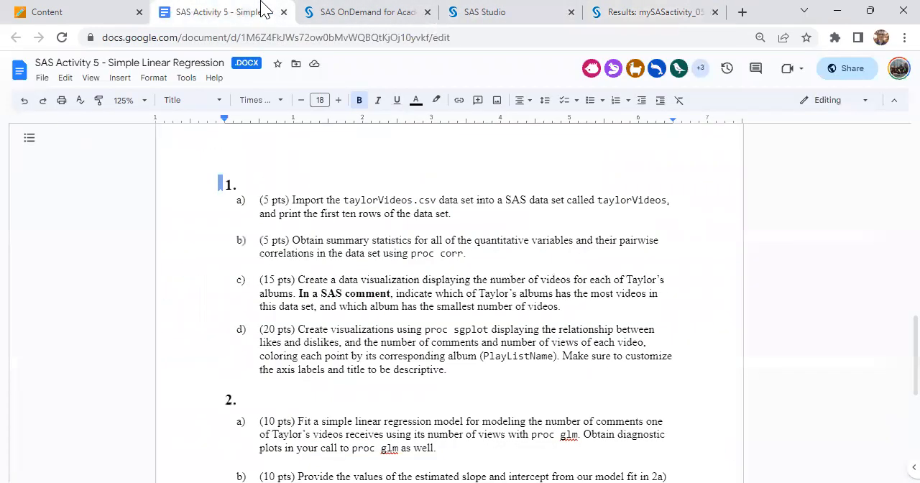
{"action": "left_click", "coordinate": [565, 11]}
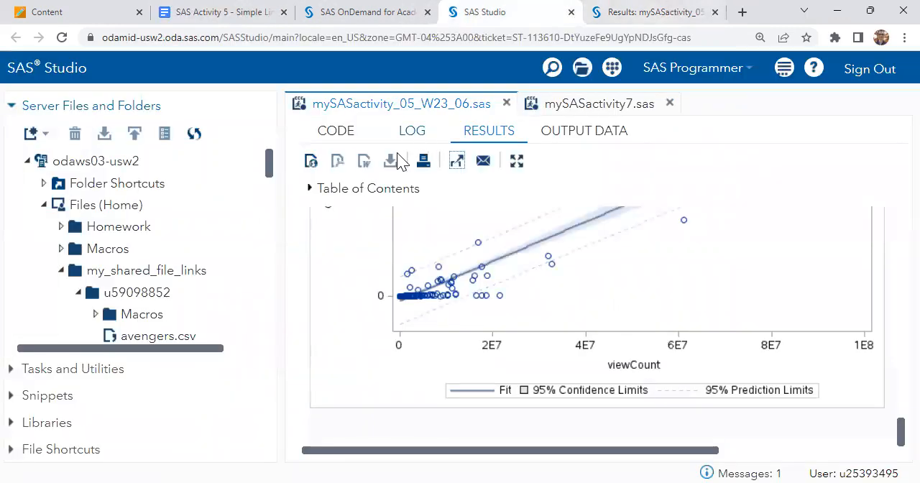
{"action": "left_click", "coordinate": [359, 140]}
{"action": "scroll", "coordinate": [529, 293], "scroll_direction": "down", "scroll_amount": 10}
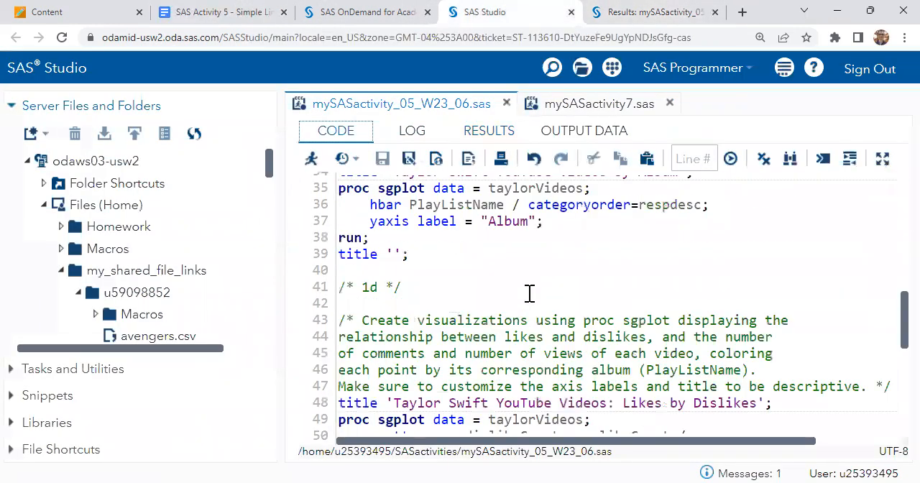
{"action": "scroll", "coordinate": [529, 293], "scroll_direction": "down", "scroll_amount": 8}
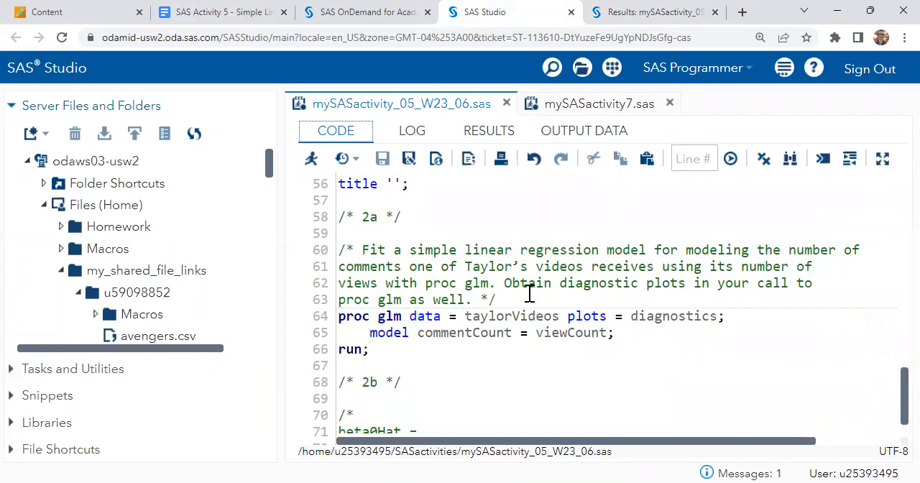
Switch to the SAS Activity 5 document and highlight the diagnostic plots requirement in question 2a.
{"action": "left_click", "coordinate": [253, 10]}
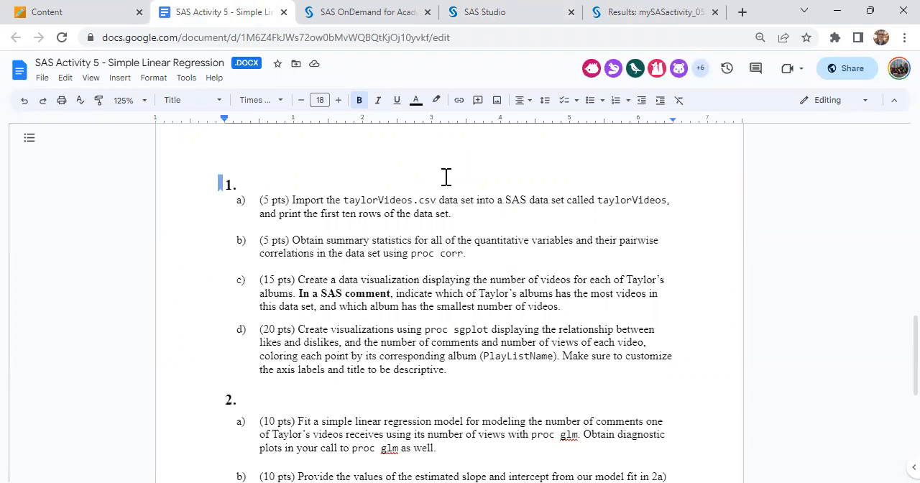
{"action": "scroll", "coordinate": [445, 177], "scroll_direction": "down", "scroll_amount": 3}
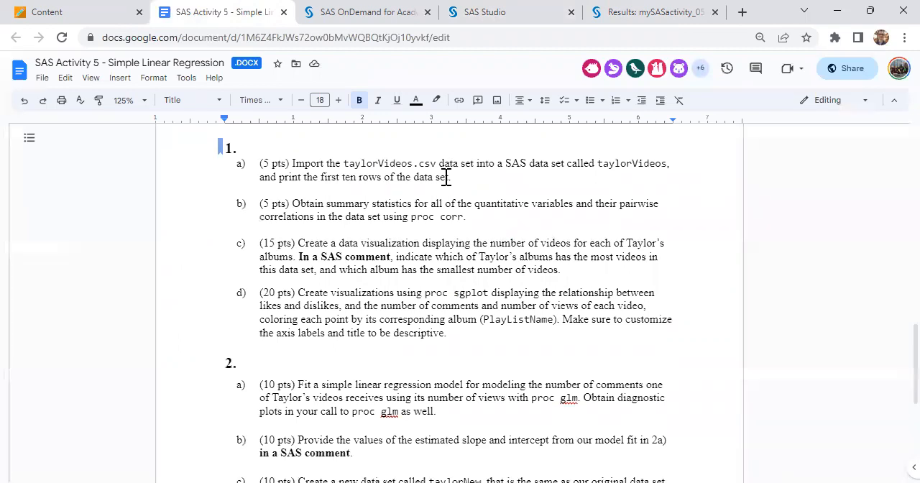
{"action": "scroll", "coordinate": [445, 176], "scroll_direction": "down", "scroll_amount": 1}
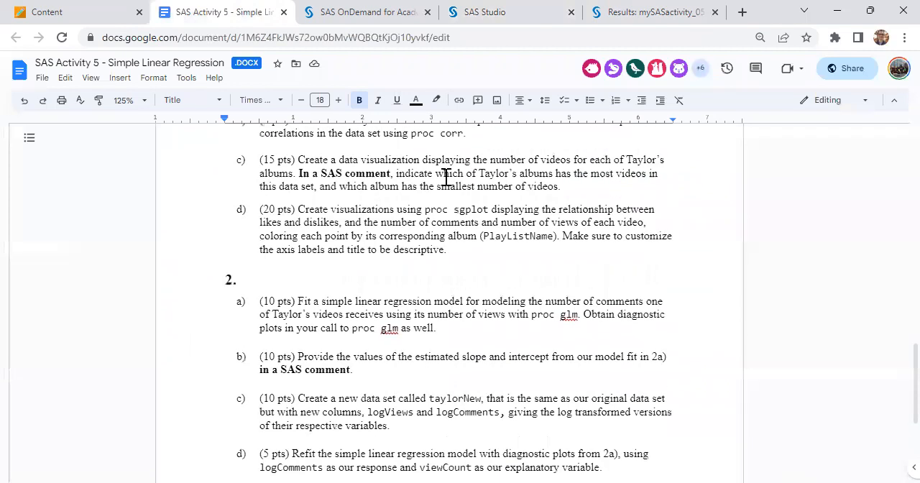
{"action": "scroll", "coordinate": [445, 177], "scroll_direction": "down", "scroll_amount": 1}
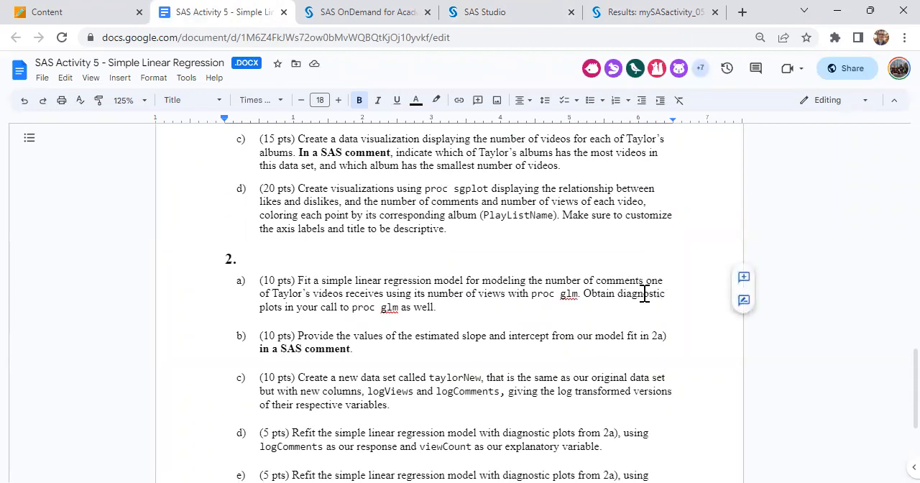
{"action": "left_click_drag", "start_coordinate": [616, 293], "coordinate": [421, 307]}
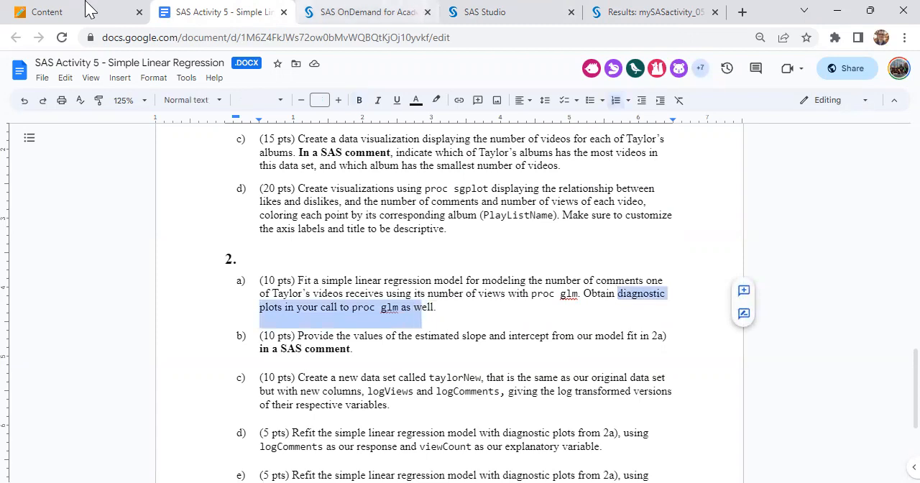
Switch to the Blackboard course, turn on student preview and open the Syllabus and Schedule page.
{"action": "left_click", "coordinate": [116, 10]}
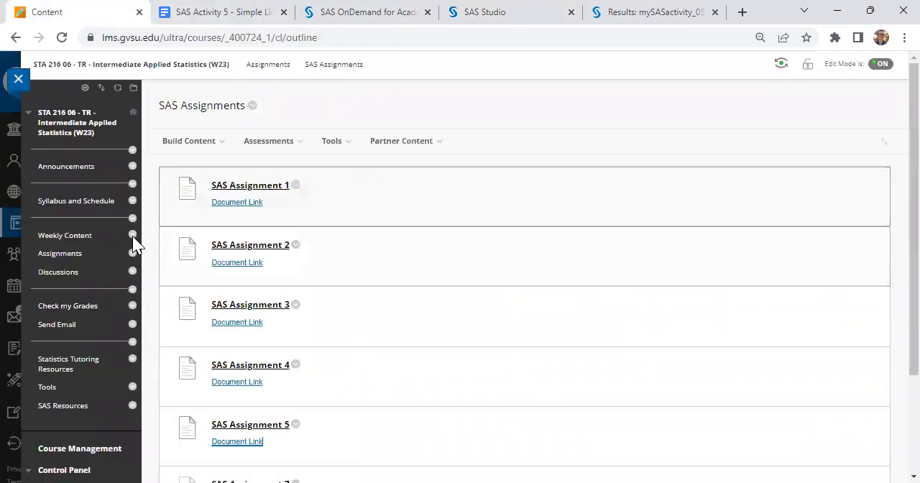
{"action": "left_click", "coordinate": [786, 65]}
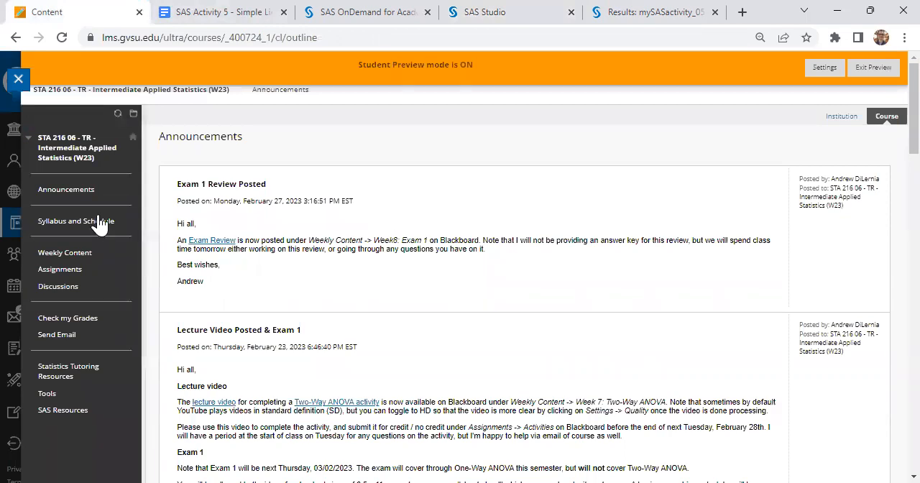
{"action": "left_click", "coordinate": [99, 224]}
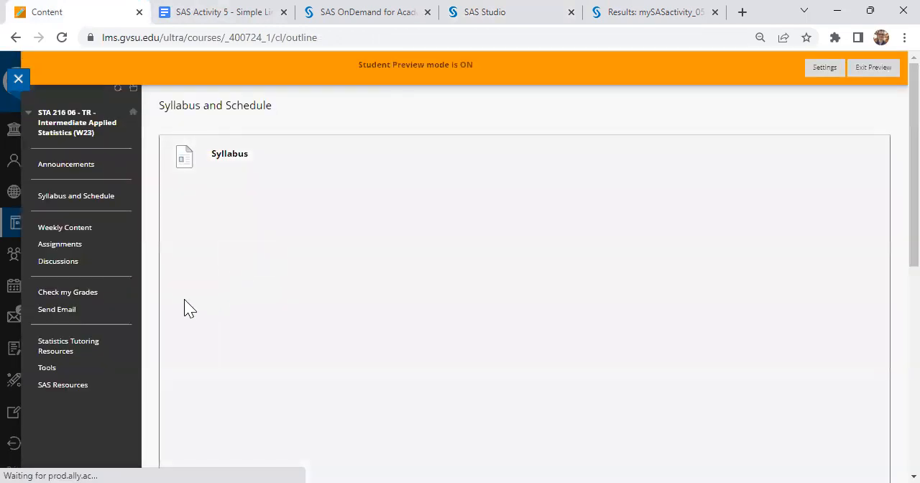
Open the Guide for STA 216 document linked in the notes beneath the course schedule table.
{"action": "scroll", "coordinate": [164, 304], "scroll_direction": "down", "scroll_amount": 6}
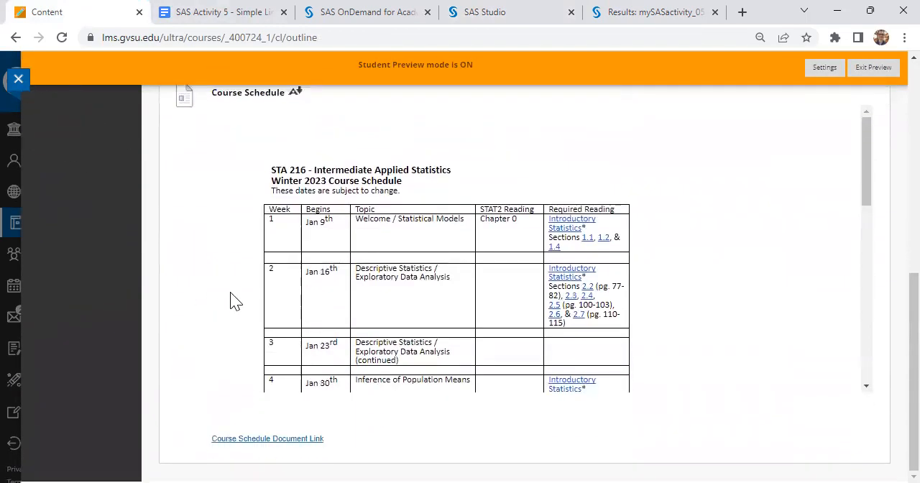
{"action": "scroll", "coordinate": [236, 302], "scroll_direction": "down", "scroll_amount": 2}
{"action": "scroll", "coordinate": [236, 302], "scroll_direction": "down", "scroll_amount": 10}
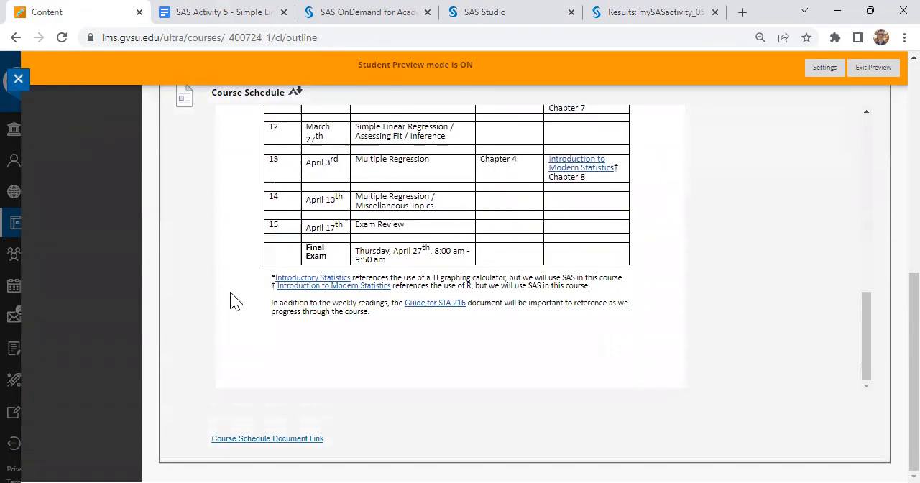
{"action": "left_click", "coordinate": [422, 303]}
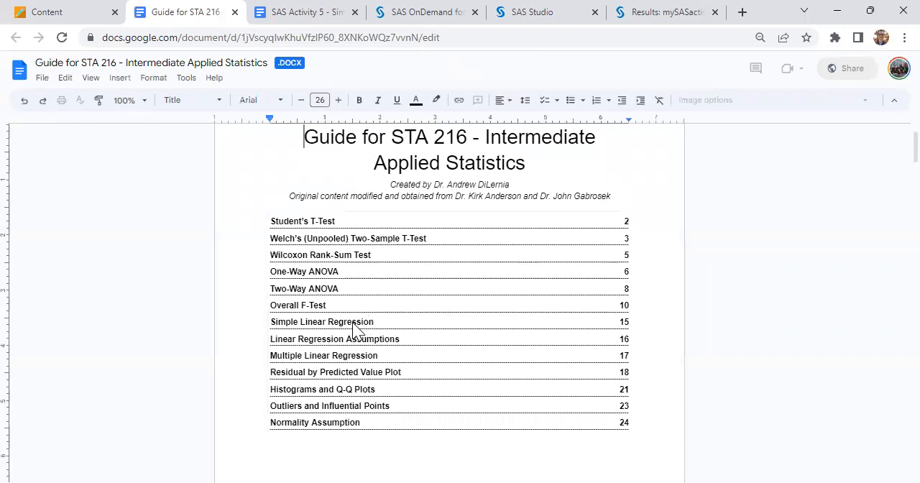
Go to the guide's Simple Linear Regression section and copy assumptions a to e listed under Linear Regression Assumptions.
{"action": "left_click", "coordinate": [354, 321]}
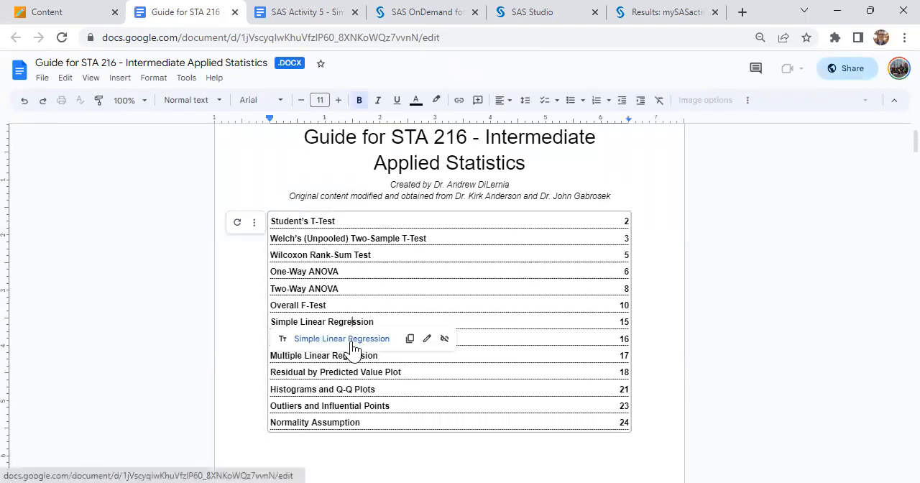
{"action": "left_click", "coordinate": [351, 340]}
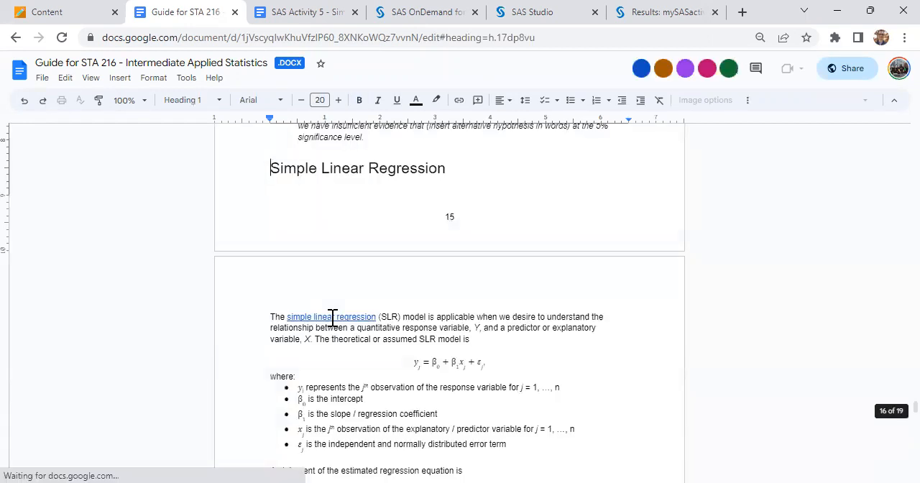
{"action": "scroll", "coordinate": [332, 318], "scroll_direction": "down", "scroll_amount": 1}
{"action": "scroll", "coordinate": [332, 318], "scroll_direction": "down", "scroll_amount": 2}
{"action": "scroll", "coordinate": [332, 317], "scroll_direction": "down", "scroll_amount": 1}
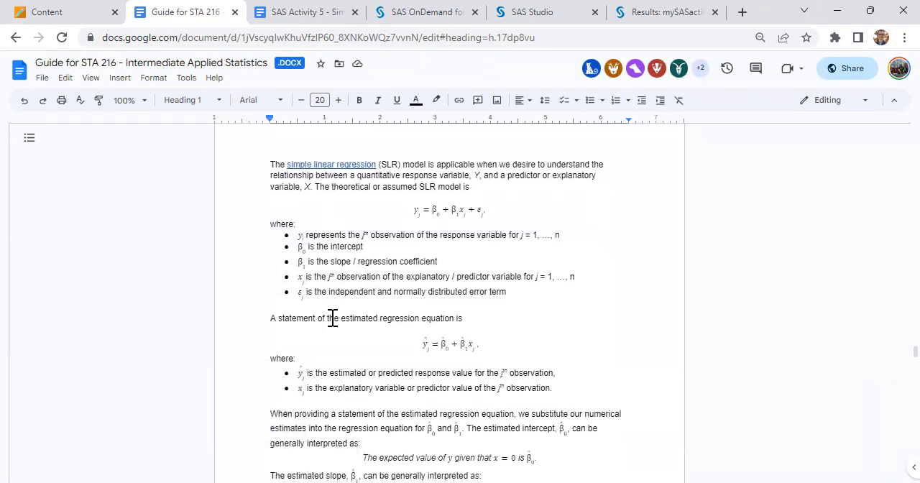
{"action": "scroll", "coordinate": [332, 318], "scroll_direction": "down", "scroll_amount": 3}
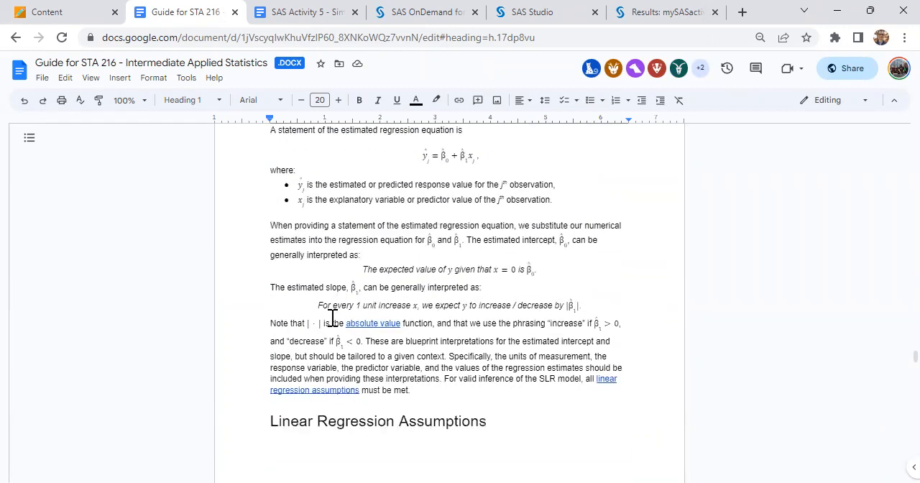
{"action": "scroll", "coordinate": [332, 317], "scroll_direction": "down", "scroll_amount": 3}
{"action": "scroll", "coordinate": [333, 317], "scroll_direction": "down", "scroll_amount": 3}
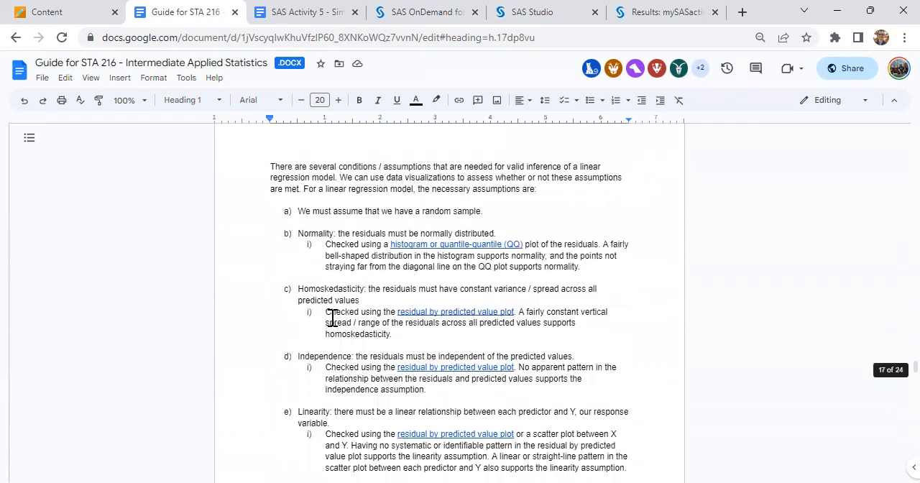
{"action": "left_click_drag", "start_coordinate": [297, 157], "coordinate": [632, 417]}
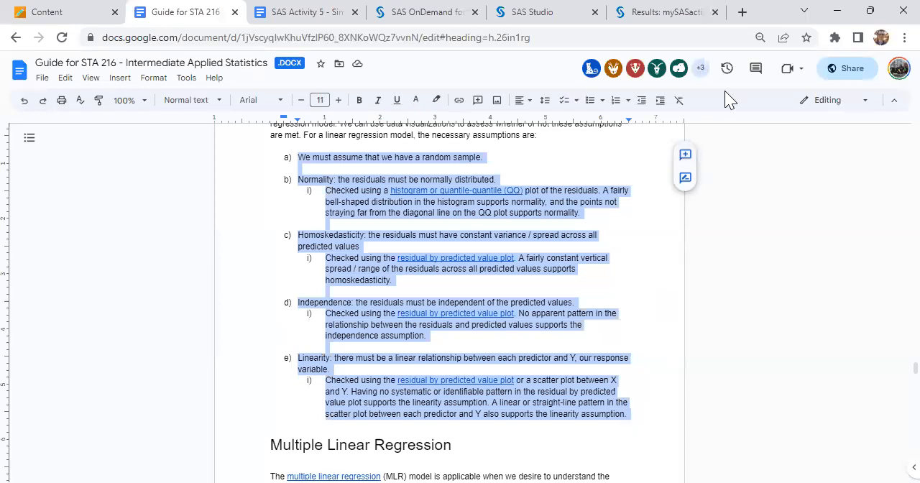
Switch to SAS Studio, close the separate results page and go to the end of the question 2a code.
{"action": "left_click", "coordinate": [537, 13]}
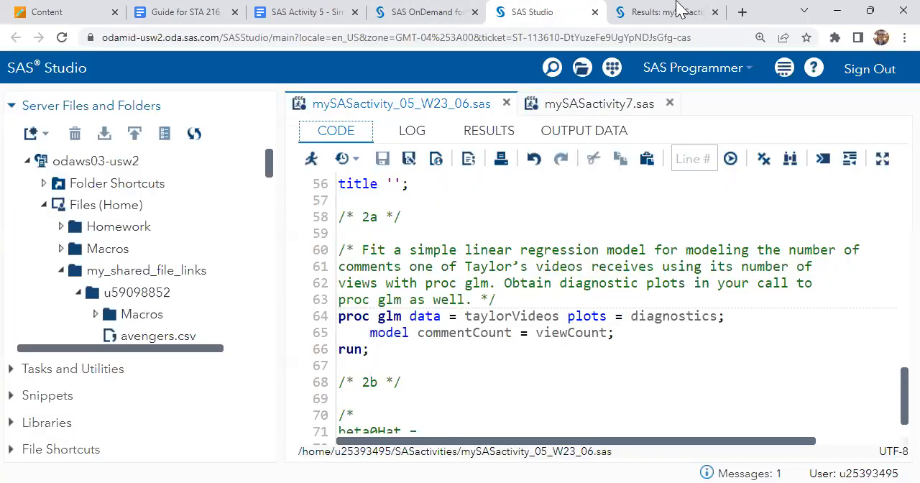
{"action": "left_click", "coordinate": [714, 13]}
{"action": "scroll", "coordinate": [571, 185], "scroll_direction": "down", "scroll_amount": 2}
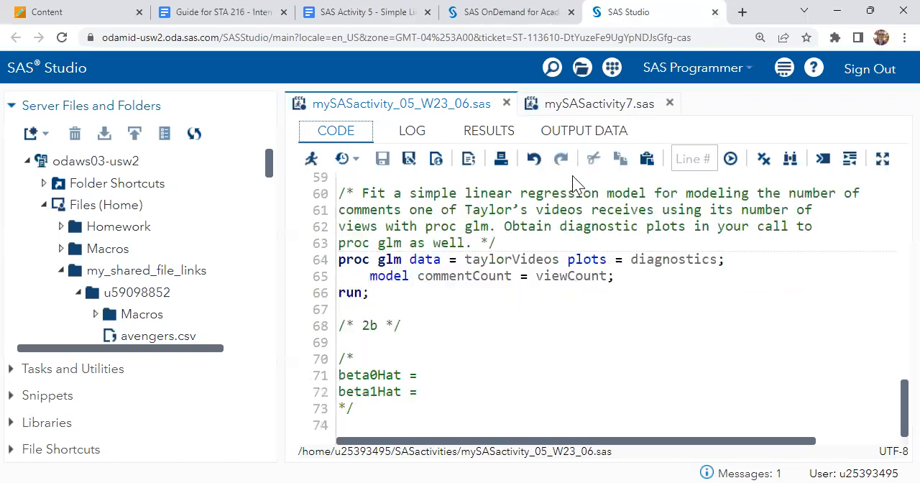
Insert an empty multi-line comment block between the proc glm call's run statement and the 2b comment.
{"action": "left_click", "coordinate": [381, 311]}
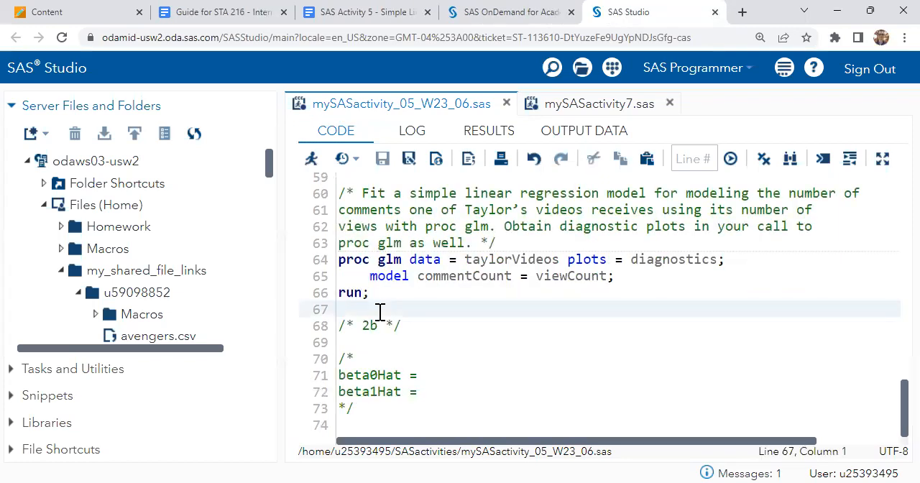
{"action": "key", "text": "Return"}
{"action": "type", "text": "/"}
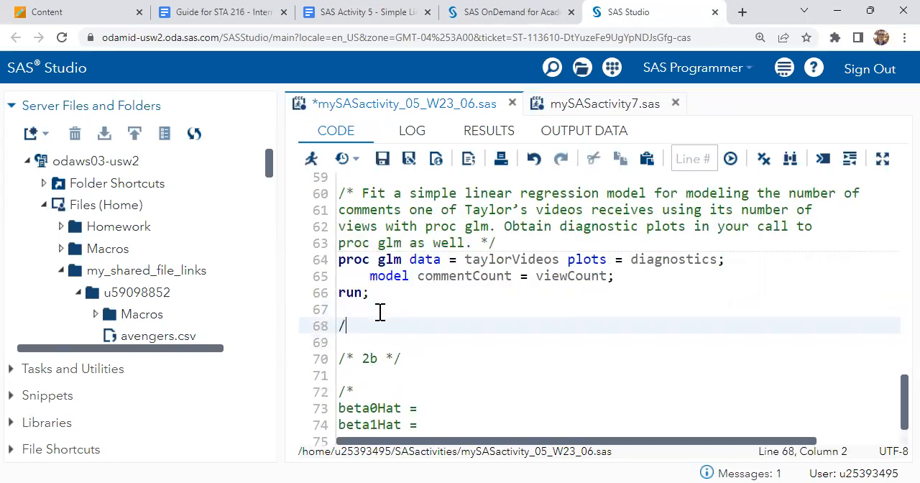
{"action": "type", "text": "**/"}
{"action": "key", "text": "Left"}
{"action": "key", "text": "Left"}
{"action": "key", "text": "Return"}
{"action": "key", "text": "Return"}
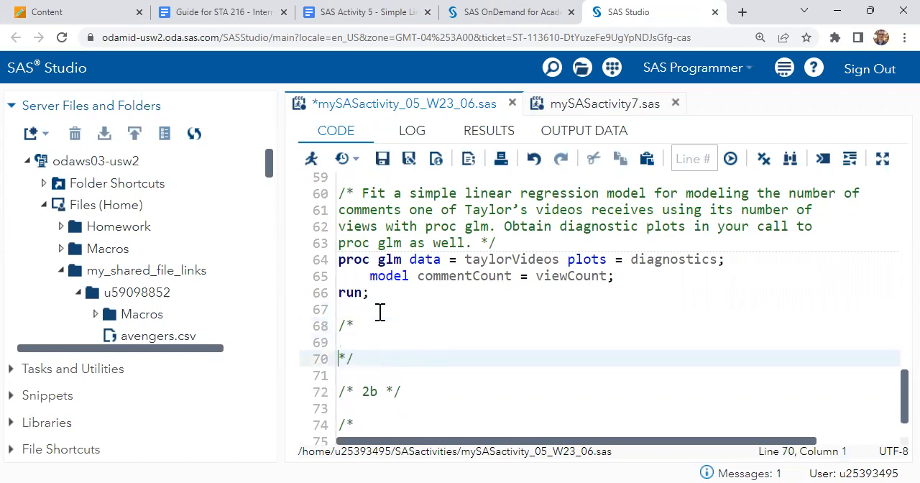
{"action": "key", "text": "Up"}
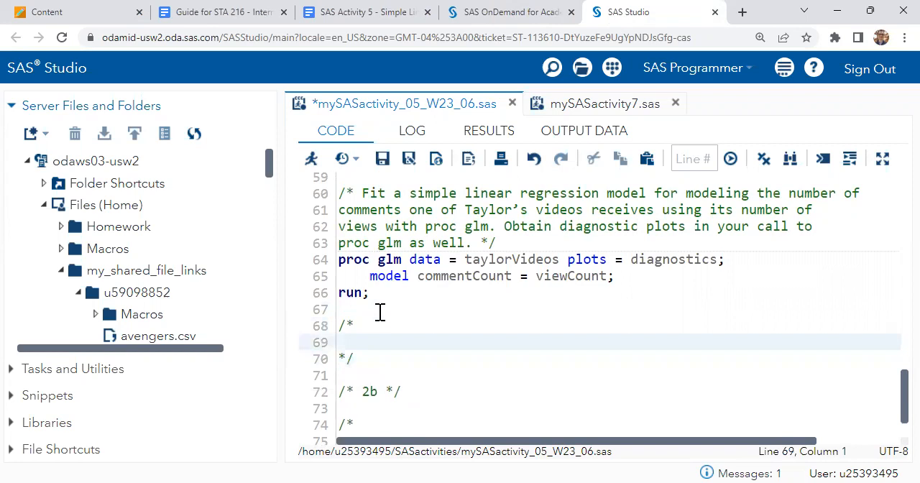
Paste the copied linear regression assumptions into the new comment block and save the program.
{"action": "key", "text": "ctrl+v"}
{"action": "scroll", "coordinate": [539, 287], "scroll_direction": "down", "scroll_amount": 1}
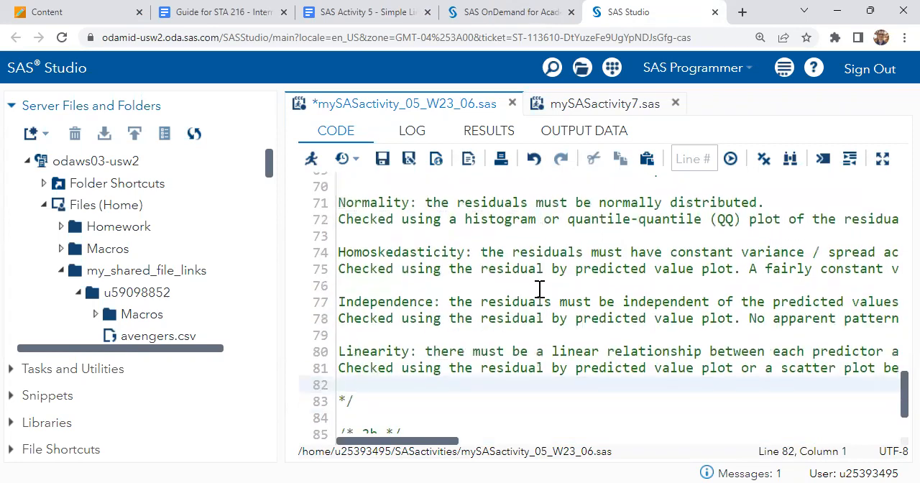
{"action": "key", "text": "ctrl+s"}
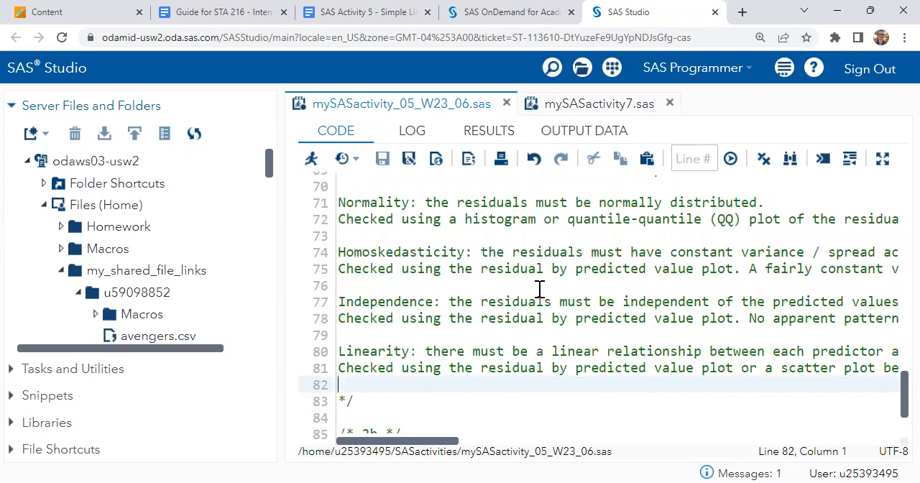
Delete the explanatory text after the Normality and Homoskedasticity labels, keeping a blank line below each.
{"action": "scroll", "coordinate": [551, 240], "scroll_direction": "up", "scroll_amount": 2}
{"action": "scroll", "coordinate": [552, 240], "scroll_direction": "up", "scroll_amount": 1}
{"action": "scroll", "coordinate": [551, 240], "scroll_direction": "down", "scroll_amount": 2}
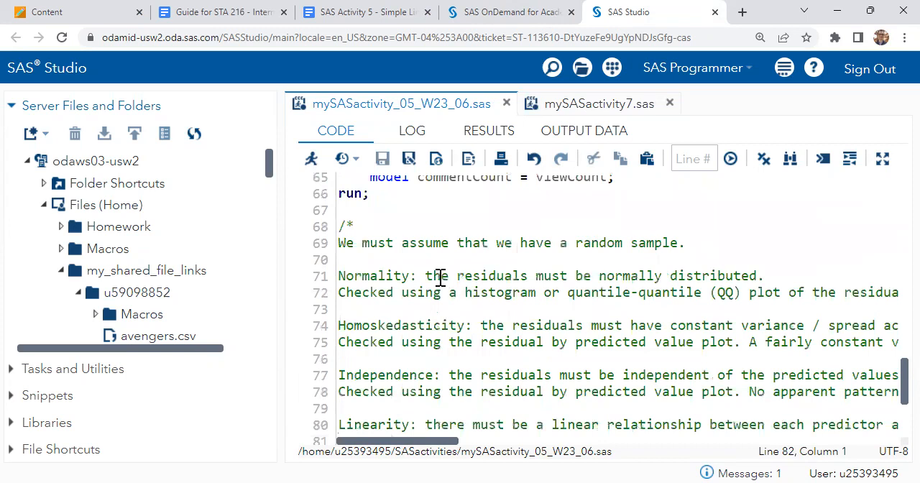
{"action": "left_click_drag", "start_coordinate": [426, 276], "coordinate": [431, 303]}
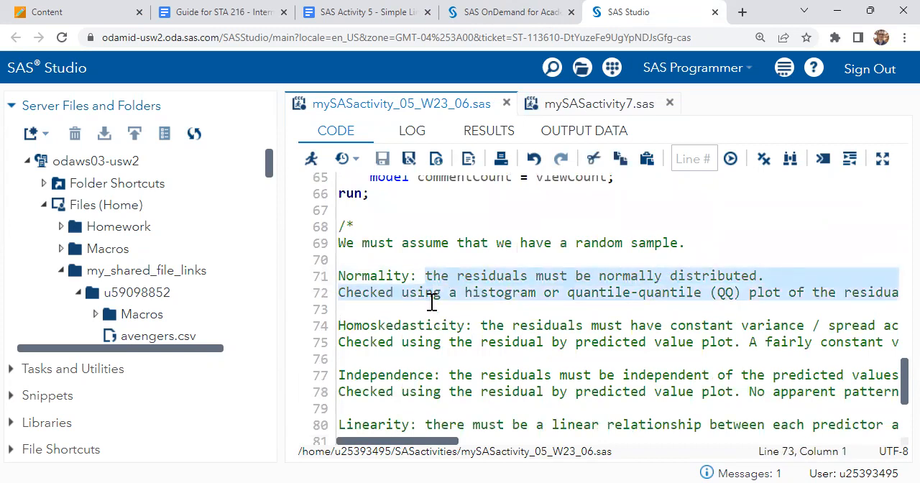
{"action": "key", "text": "BackSpace"}
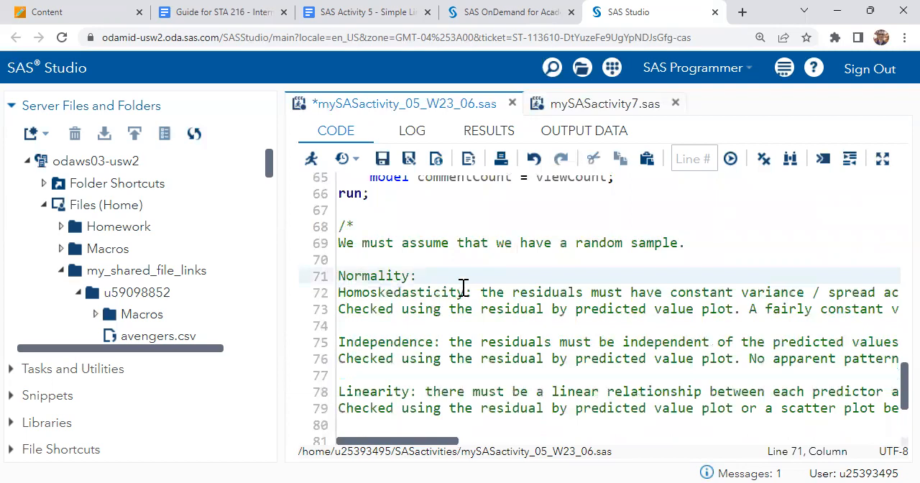
{"action": "key", "text": "Return"}
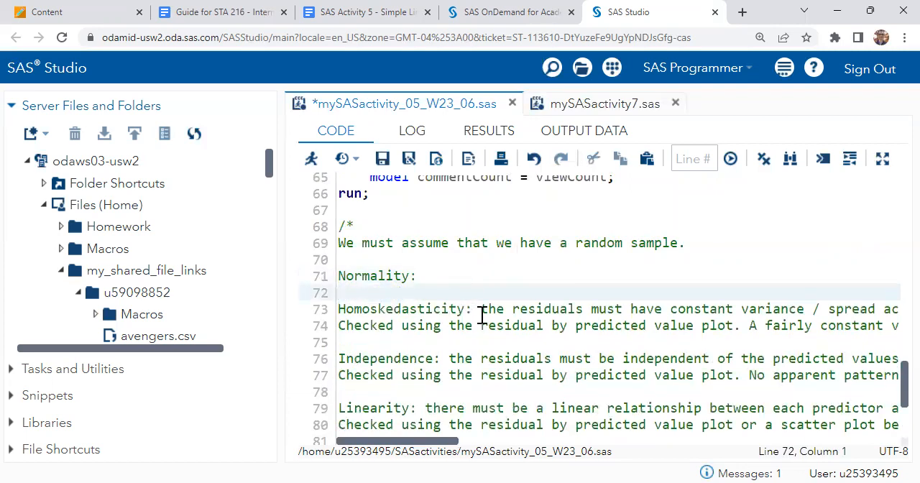
{"action": "left_click_drag", "start_coordinate": [480, 312], "coordinate": [481, 340]}
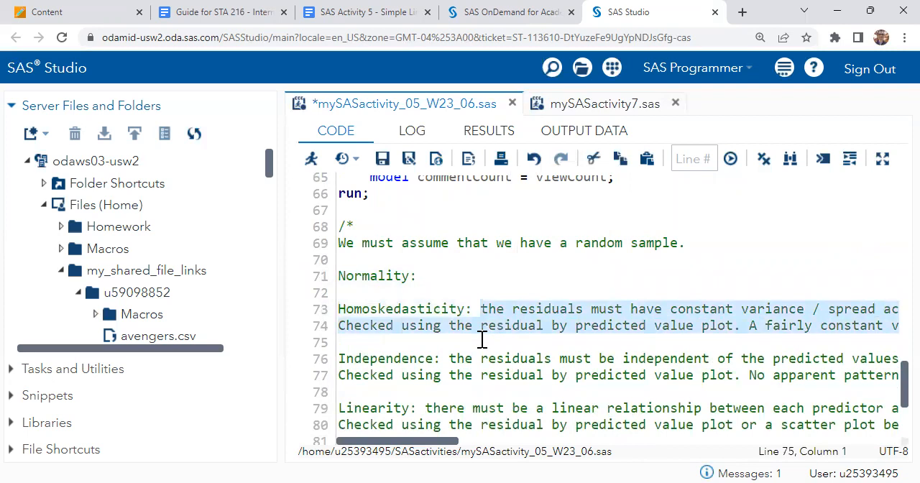
{"action": "key", "text": "BackSpace"}
{"action": "key", "text": "Return"}
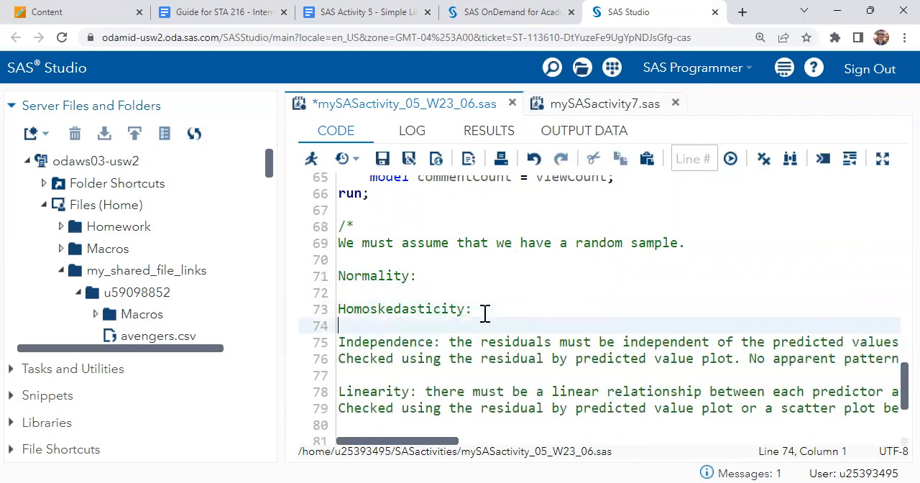
Delete the explanatory text after the Independence and Linearity labels, keeping a blank line between the two.
{"action": "left_click", "coordinate": [450, 343]}
{"action": "left_click", "coordinate": [459, 369], "text": "shift"}
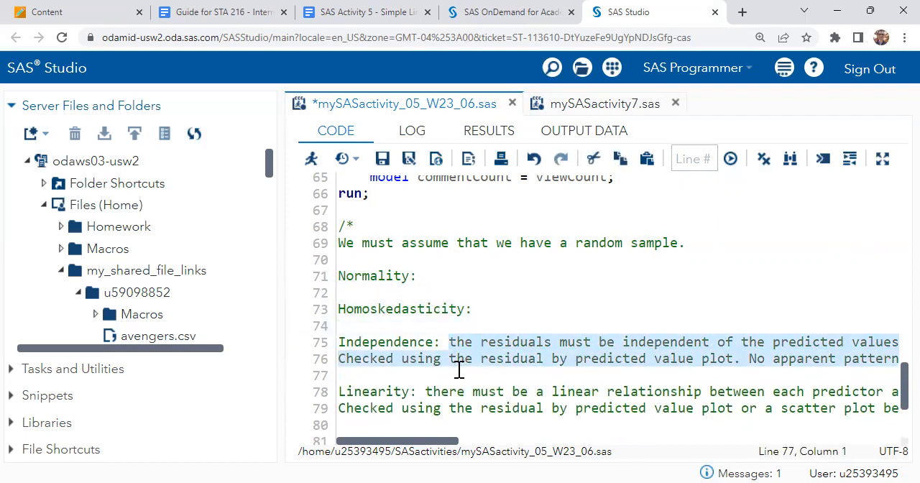
{"action": "key", "text": "BackSpace"}
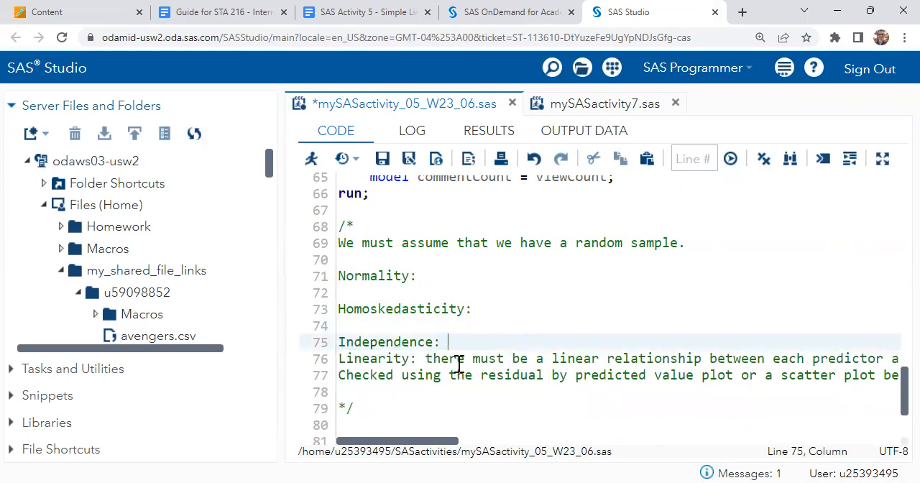
{"action": "key", "text": "Return"}
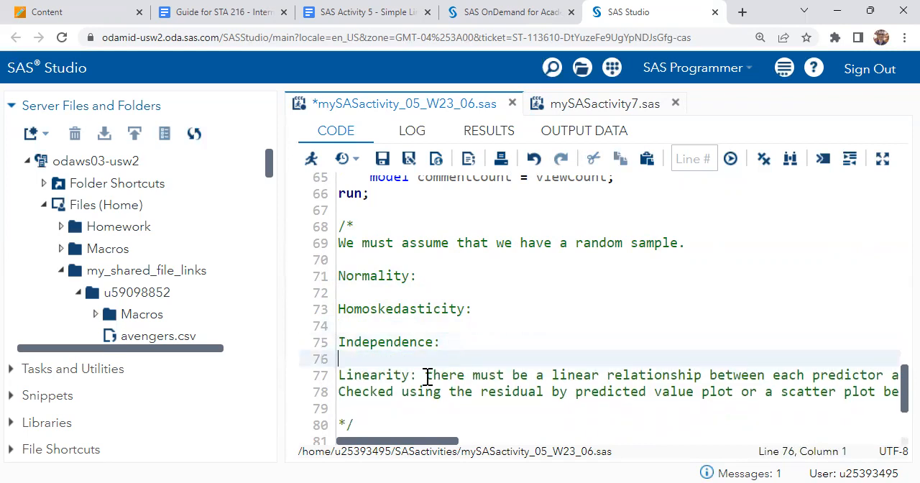
{"action": "left_click_drag", "start_coordinate": [431, 376], "coordinate": [430, 404]}
{"action": "key", "text": "Delete"}
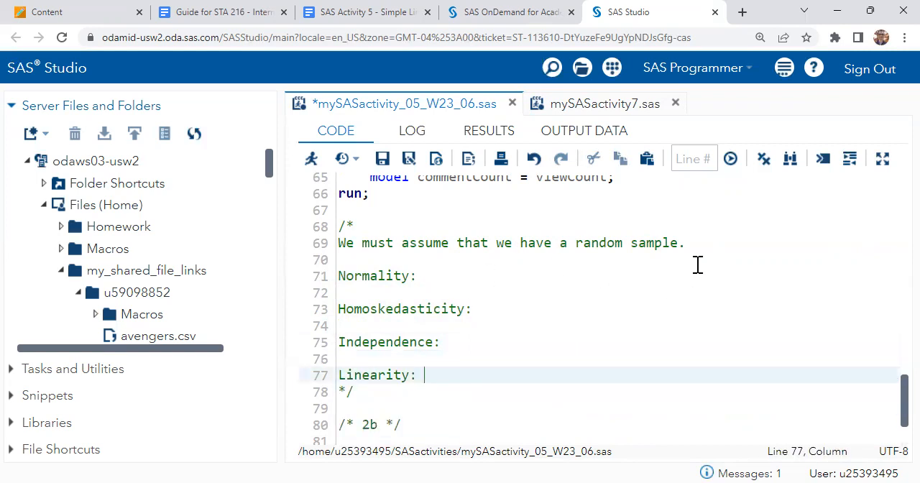
{"action": "left_click", "coordinate": [712, 233]}
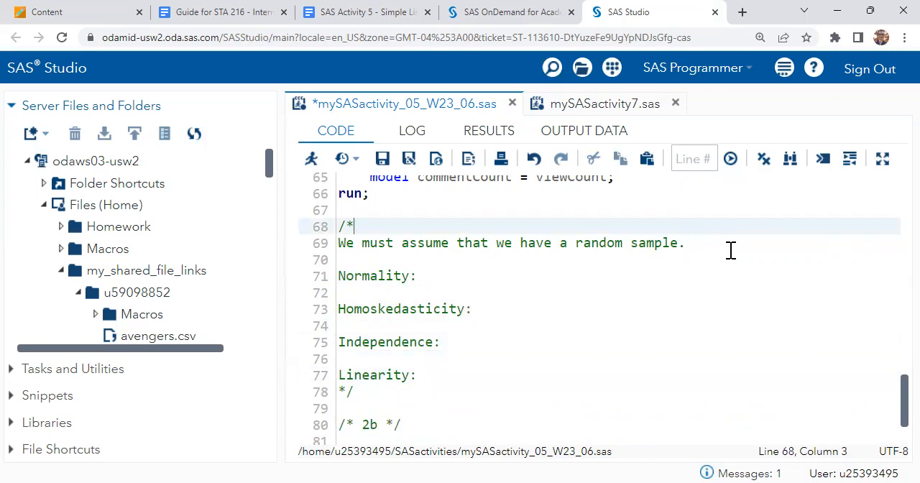
{"action": "left_click", "coordinate": [730, 250]}
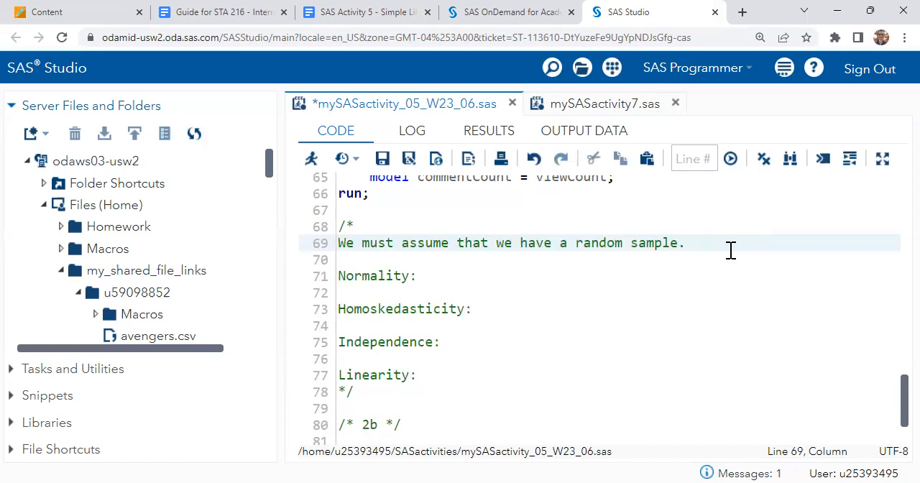
{"action": "left_click", "coordinate": [481, 260]}
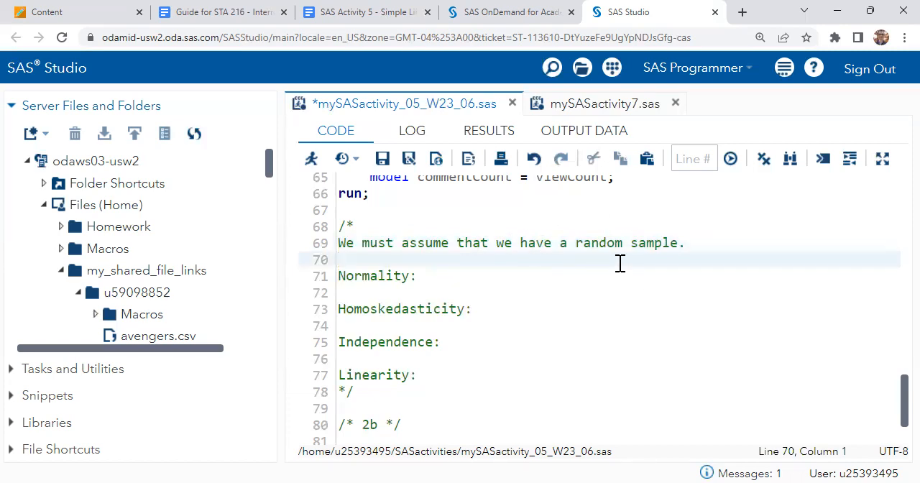
{"action": "left_click", "coordinate": [496, 274]}
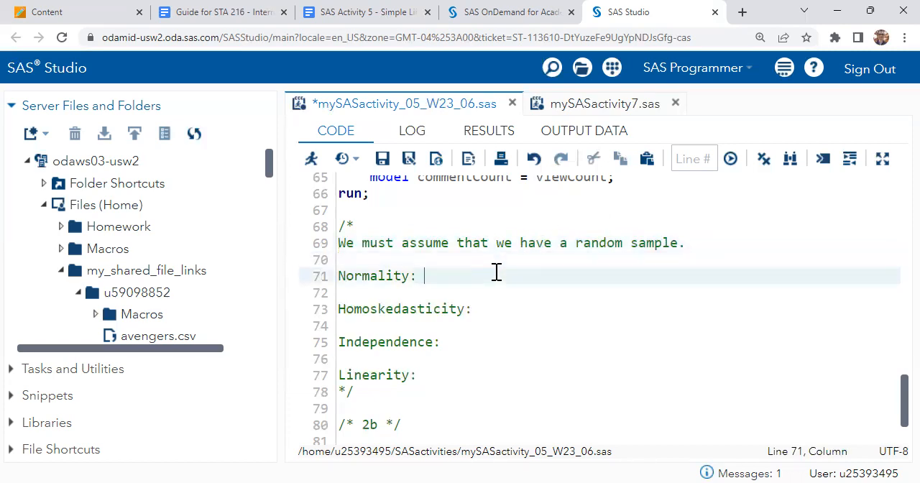
Add "Since these are all separate videos," on its own line beneath the random sample assumption.
{"action": "left_click", "coordinate": [716, 241]}
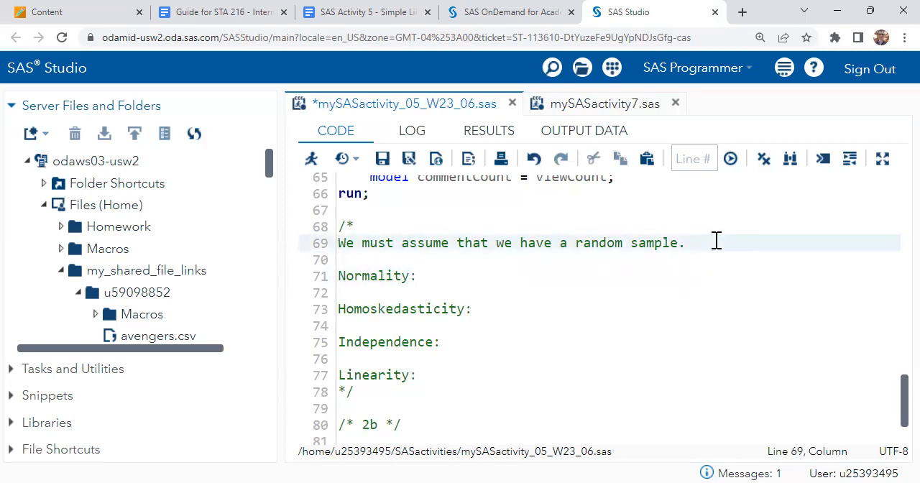
{"action": "type", "text": "Since these are all separate videos,"}
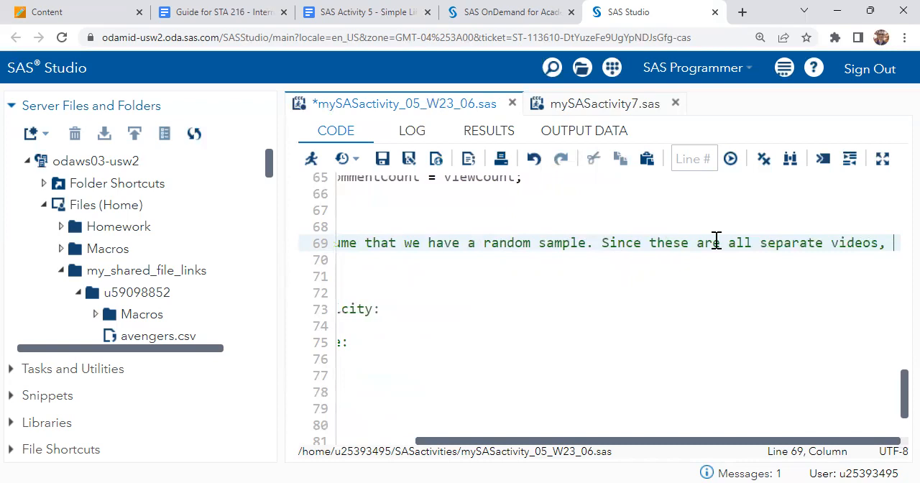
{"action": "left_click", "coordinate": [595, 245]}
{"action": "key", "text": "Return"}
Complete the sentence with "we proceed under an assumption of a random sample." broken before "of", and save the program.
{"action": "left_click", "coordinate": [674, 245]}
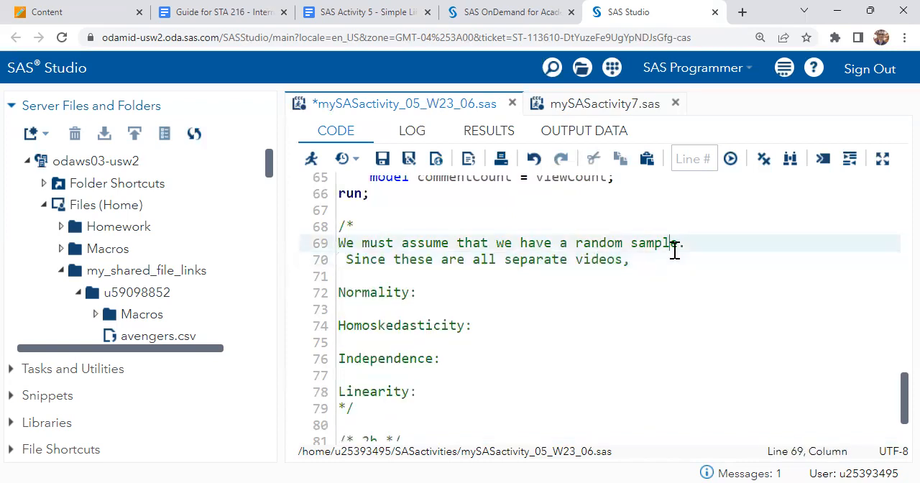
{"action": "left_click", "coordinate": [675, 258]}
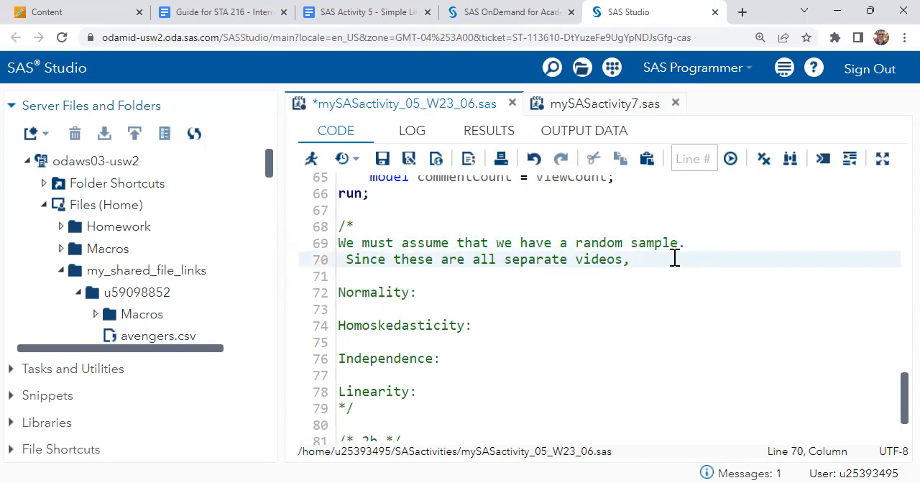
{"action": "type", "text": "we proceed under an assumption"}
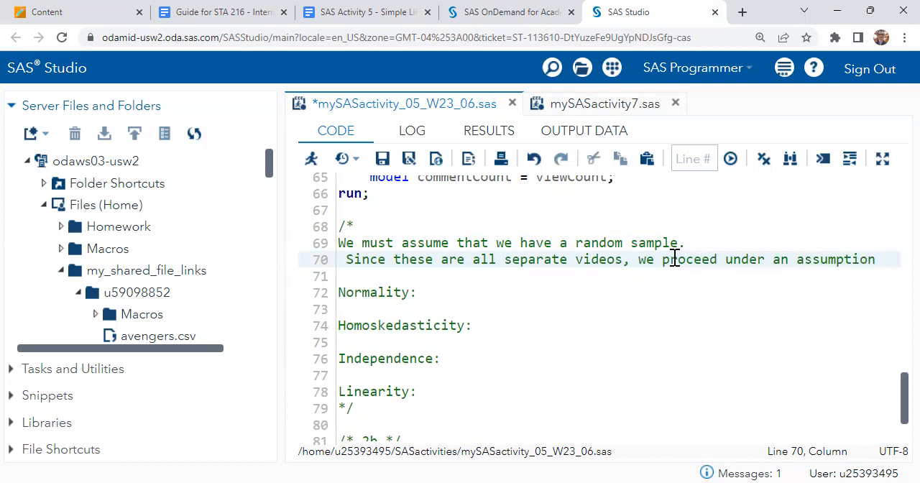
{"action": "key", "text": "Return"}
{"action": "type", "text": "of a random sample."}
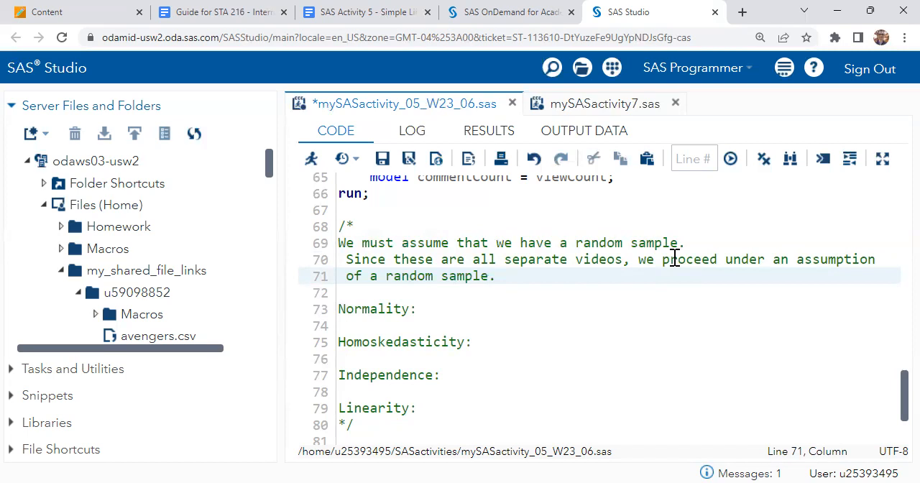
{"action": "key", "text": "ctrl+s"}
{"action": "scroll", "coordinate": [673, 257], "scroll_direction": "down", "scroll_amount": 1}
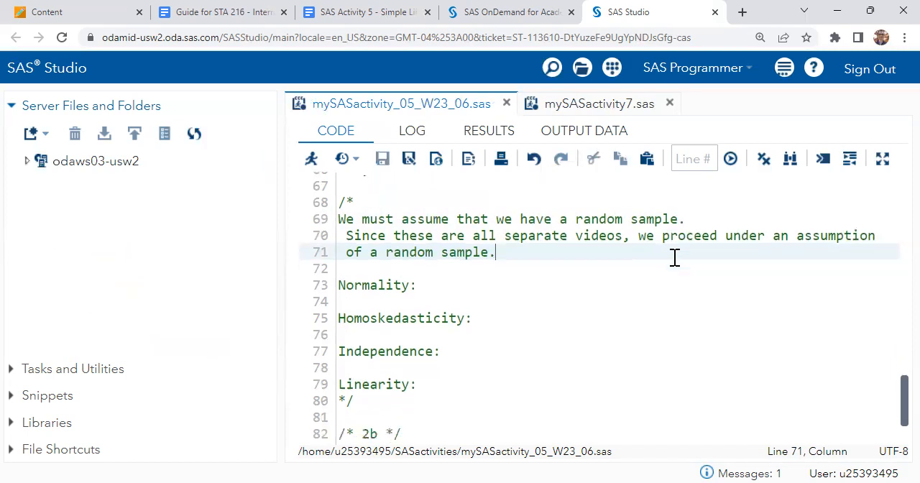
Run the whole mySASactivity_05_W23_06.sas program and open its results in a separate browser tab.
{"action": "left_click", "coordinate": [560, 256]}
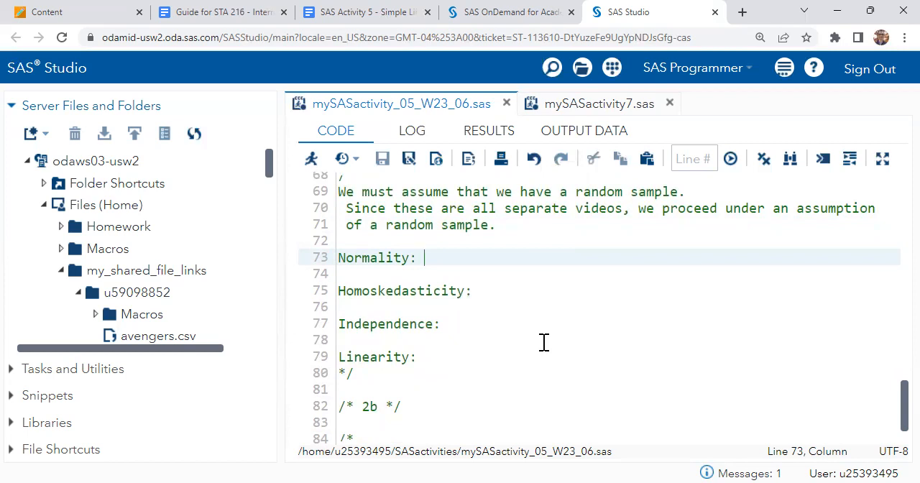
{"action": "left_click", "coordinate": [311, 159]}
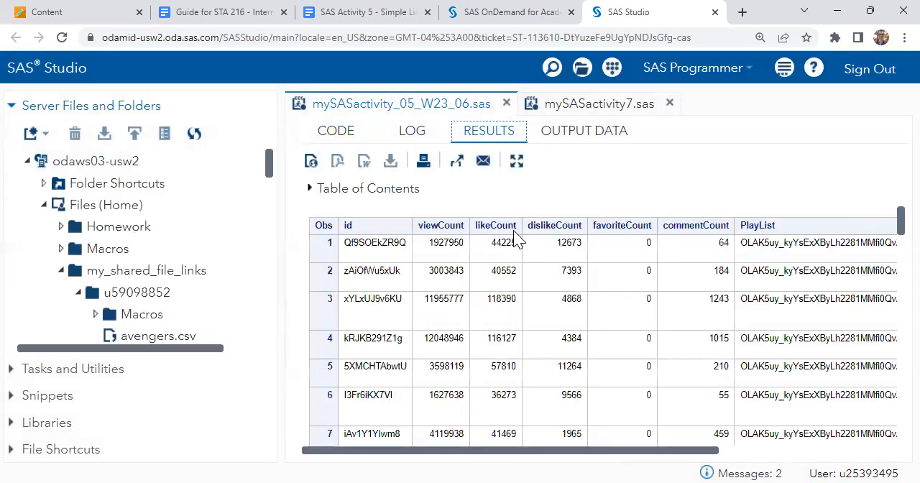
{"action": "left_click", "coordinate": [456, 160]}
Set the results page zoom to 100% and examine the Fit Diagnostics plots for commentCount, including the residual, quantile and histogram plots.
{"action": "scroll", "coordinate": [693, 193], "scroll_direction": "down", "scroll_amount": 5}
{"action": "scroll", "coordinate": [694, 193], "scroll_direction": "down", "scroll_amount": 15}
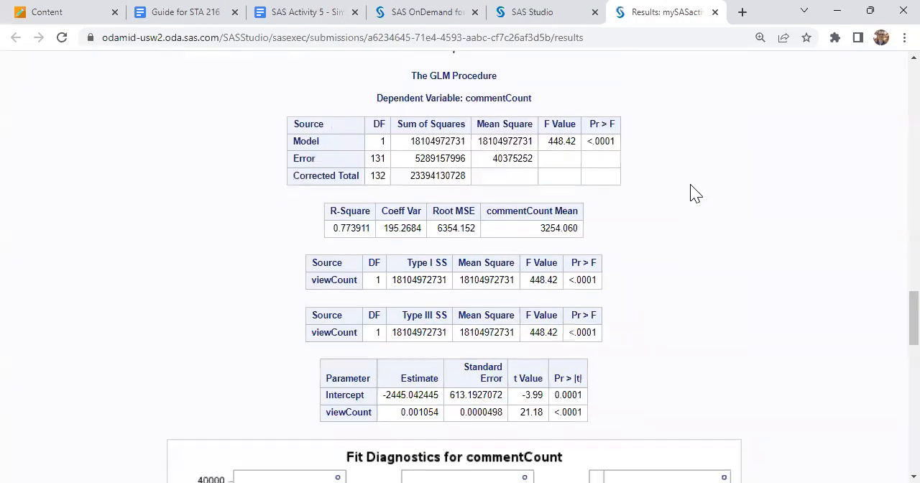
{"action": "scroll", "coordinate": [693, 192], "scroll_direction": "down", "scroll_amount": 3}
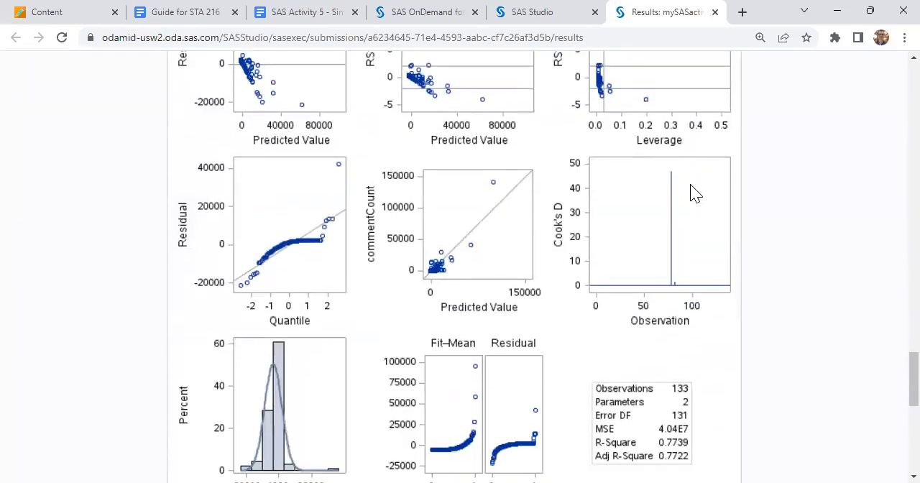
{"action": "scroll", "coordinate": [692, 190], "scroll_direction": "up", "scroll_amount": 1}
{"action": "left_click", "coordinate": [904, 38]}
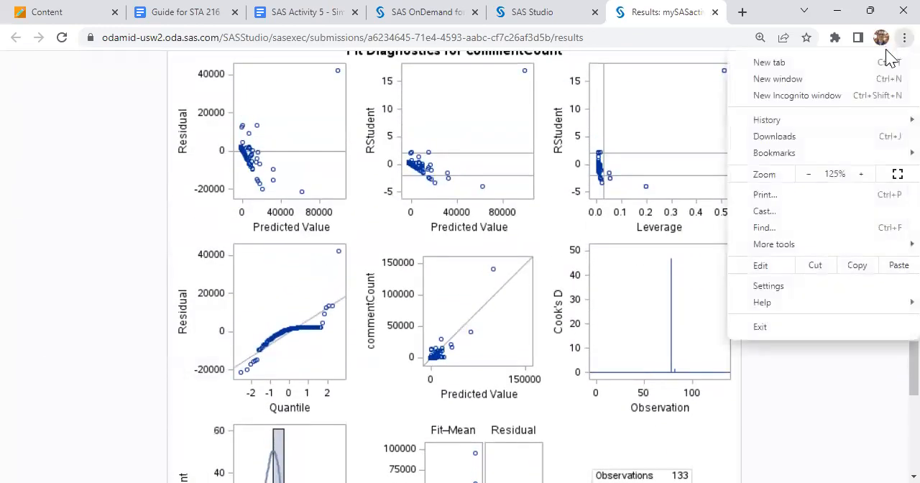
{"action": "left_click", "coordinate": [806, 174]}
{"action": "left_click", "coordinate": [807, 174]}
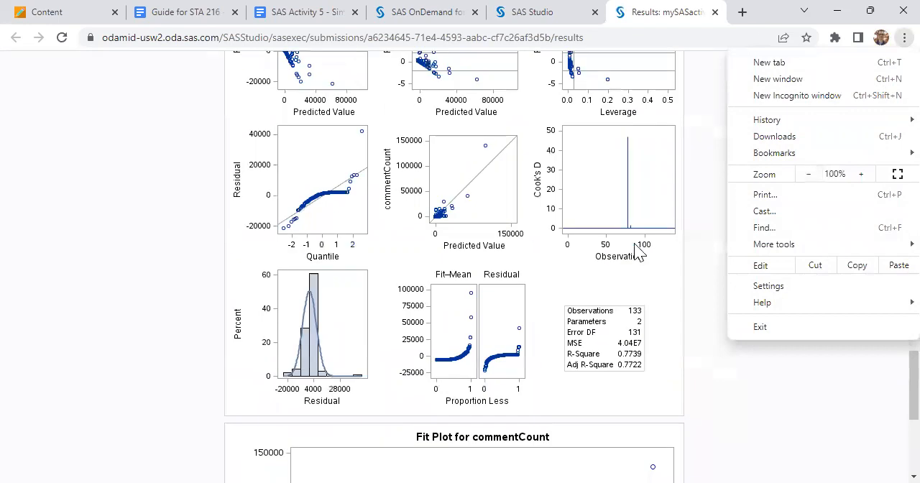
{"action": "left_click", "coordinate": [625, 252]}
{"action": "scroll", "coordinate": [609, 260], "scroll_direction": "up", "scroll_amount": 1}
{"action": "scroll", "coordinate": [609, 260], "scroll_direction": "up", "scroll_amount": 1}
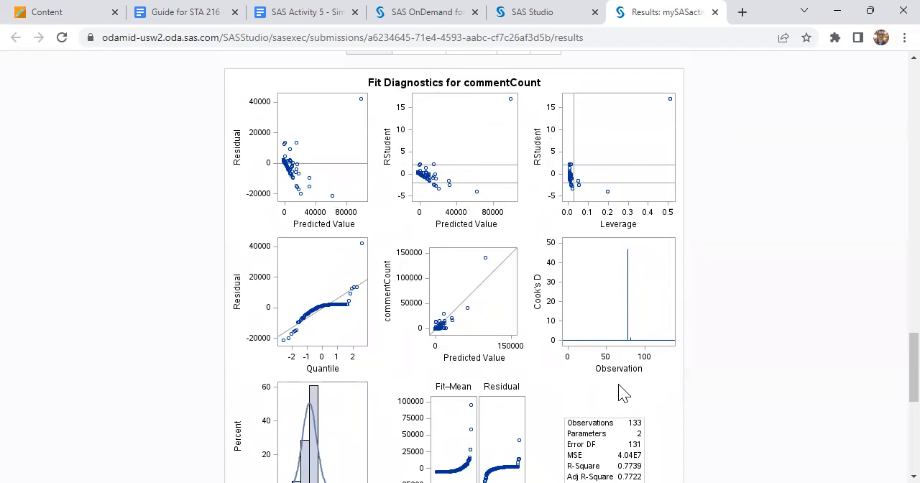
{"action": "scroll", "coordinate": [623, 393], "scroll_direction": "down", "scroll_amount": 1}
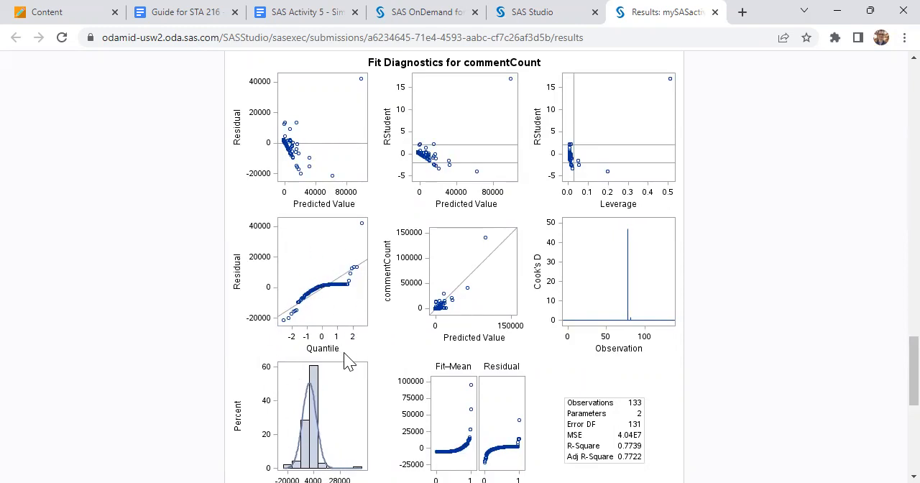
{"action": "scroll", "coordinate": [345, 359], "scroll_direction": "down", "scroll_amount": 1}
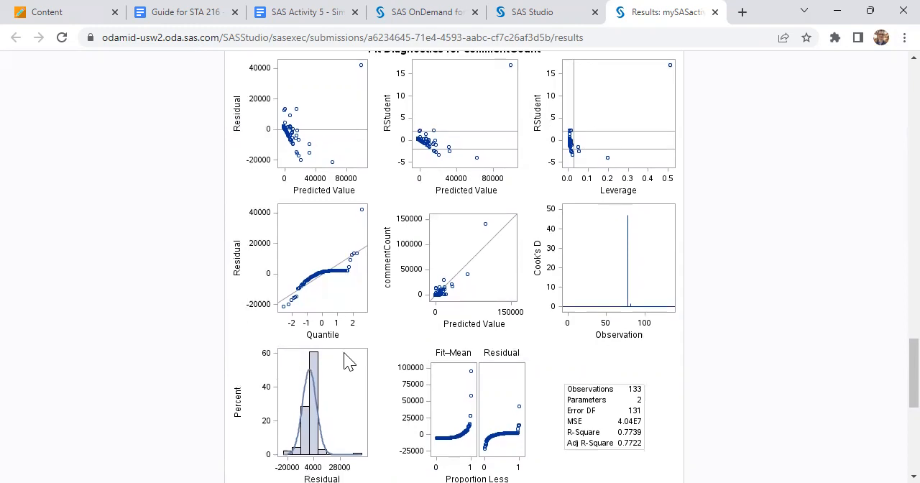
Switch to the STA 216 guide in Google Docs and examine its example histograms and Q-Q plots for judging residual normality.
{"action": "left_click", "coordinate": [218, 10]}
{"action": "scroll", "coordinate": [482, 211], "scroll_direction": "down", "scroll_amount": 9}
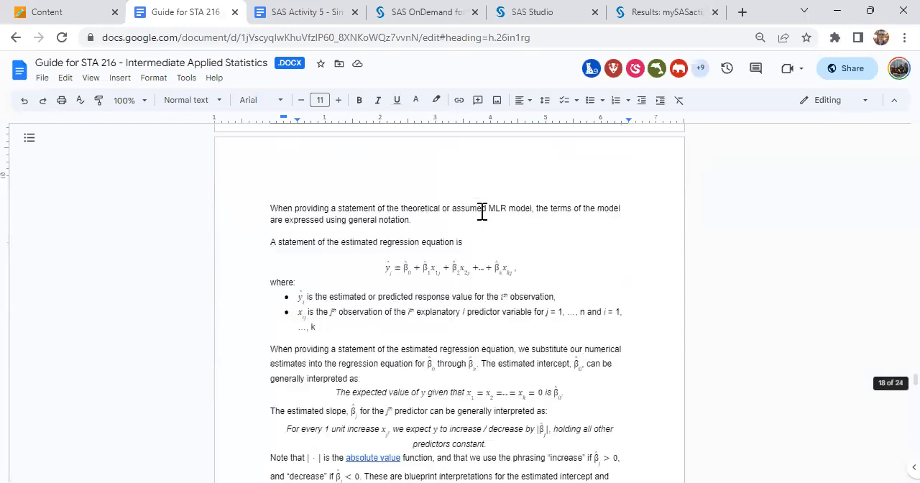
{"action": "scroll", "coordinate": [482, 212], "scroll_direction": "up", "scroll_amount": 4}
{"action": "scroll", "coordinate": [482, 211], "scroll_direction": "down", "scroll_amount": 20}
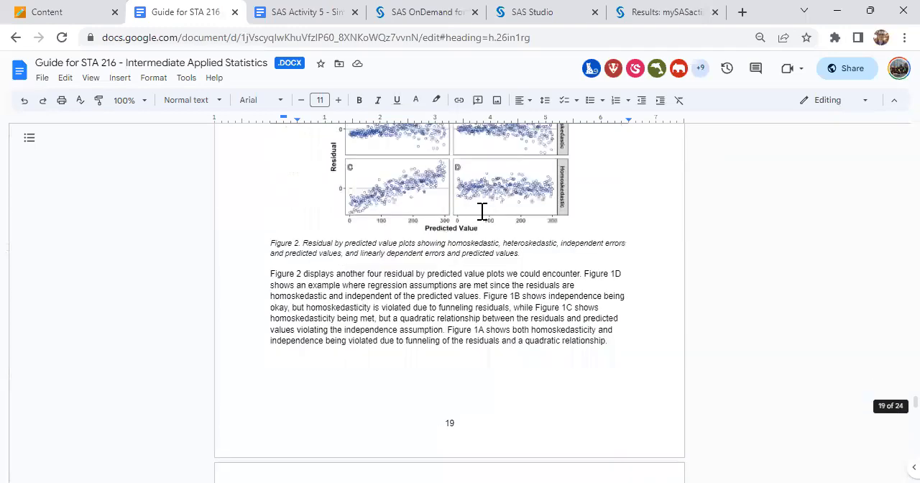
{"action": "scroll", "coordinate": [482, 212], "scroll_direction": "down", "scroll_amount": 20}
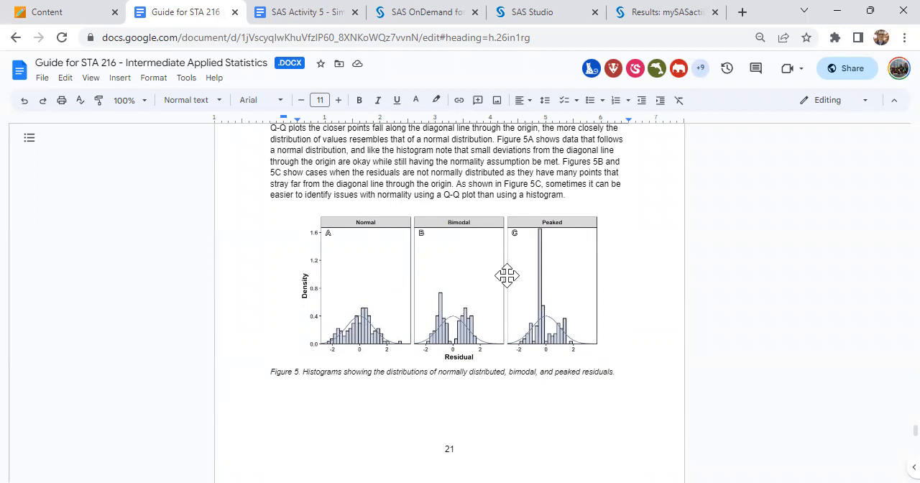
{"action": "scroll", "coordinate": [530, 341], "scroll_direction": "down", "scroll_amount": 5}
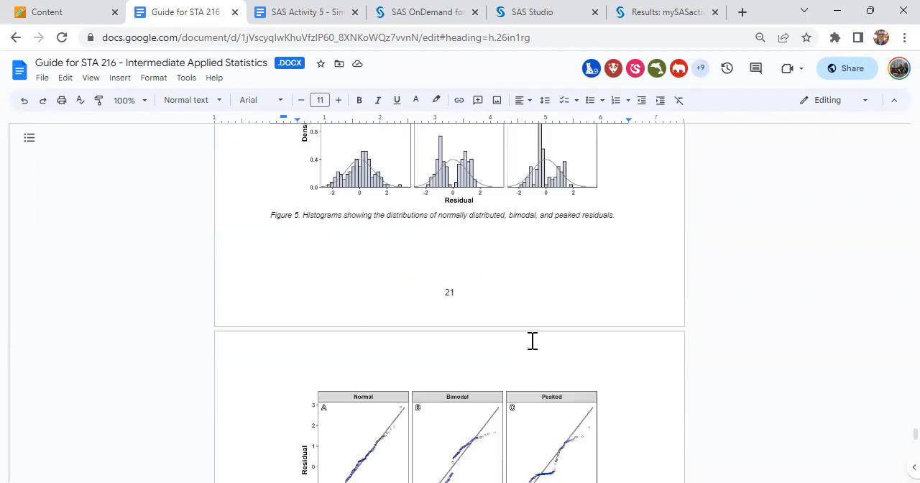
{"action": "scroll", "coordinate": [532, 341], "scroll_direction": "up", "scroll_amount": 4}
{"action": "scroll", "coordinate": [530, 341], "scroll_direction": "down", "scroll_amount": 2}
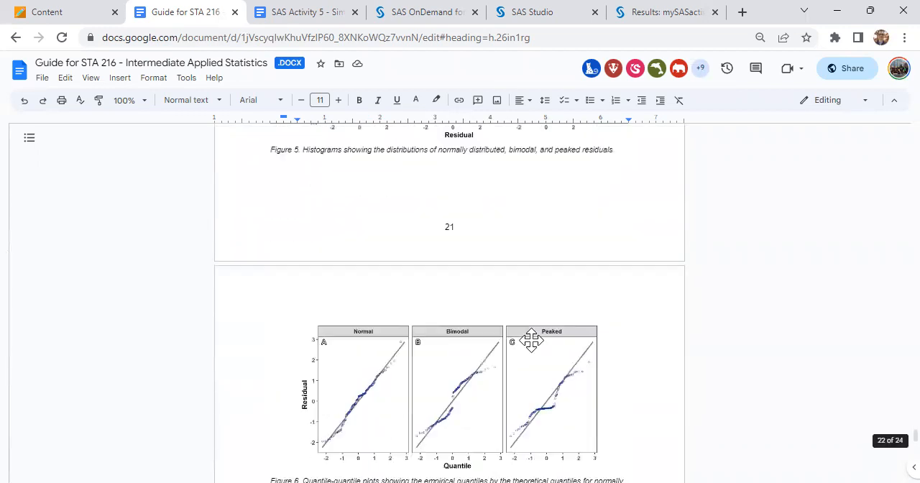
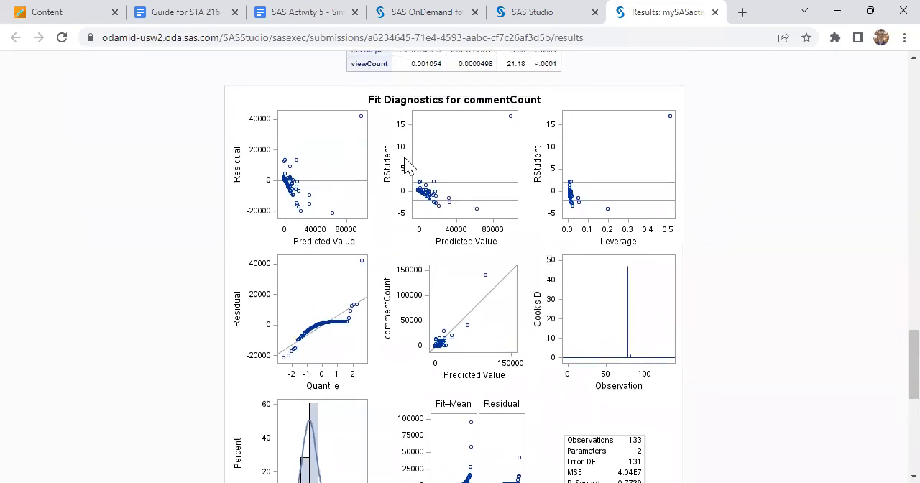
Return to the mySASactivity_05_W23_06.sas code in SAS Studio and close the SAS OnDemand for Academics browser tab.
{"action": "left_click", "coordinate": [535, 11]}
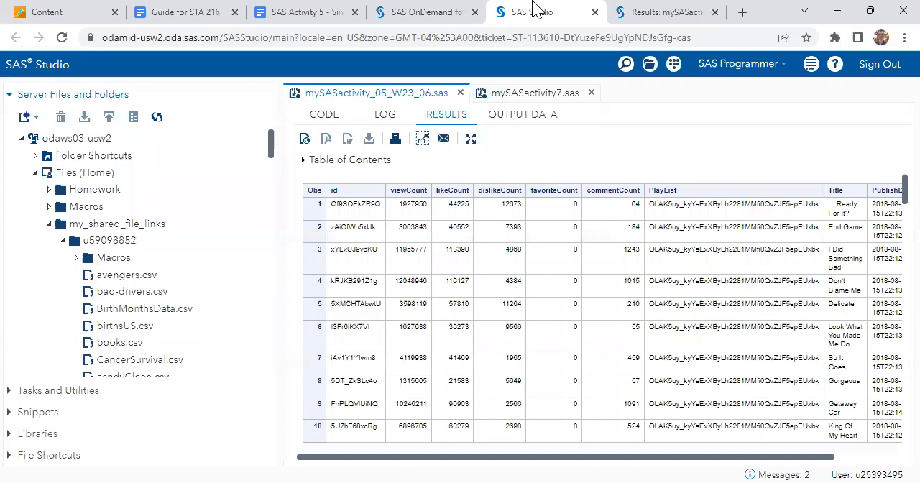
{"action": "left_click", "coordinate": [324, 115]}
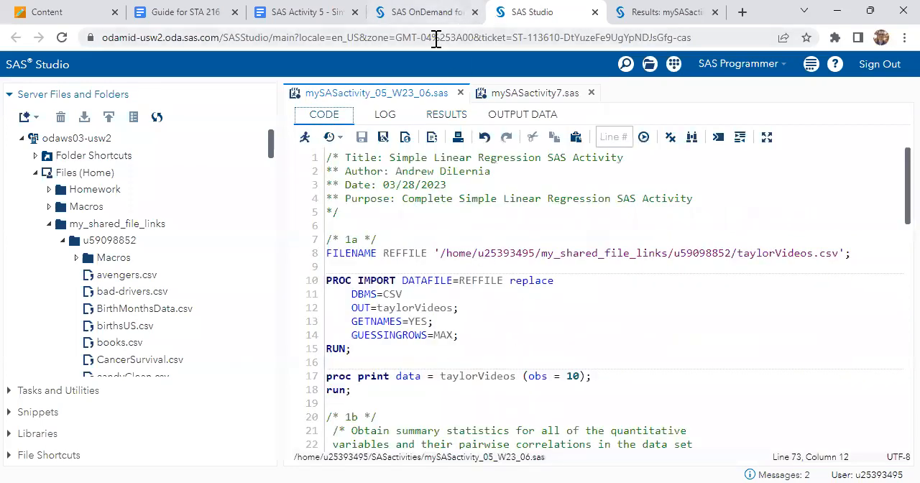
{"action": "left_click", "coordinate": [464, 11]}
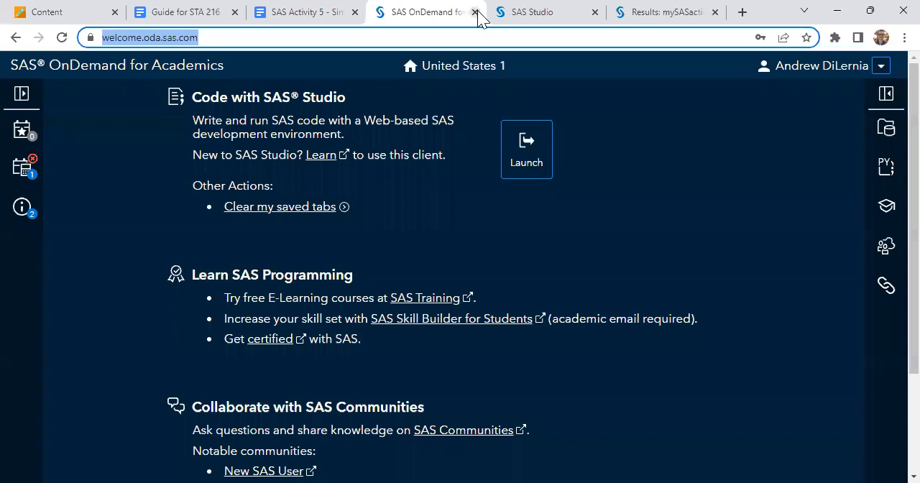
{"action": "left_click", "coordinate": [475, 12]}
Begin the Normality answer with "The residuals have a very peaked distribution, violating normality as" and start a new line.
{"action": "scroll", "coordinate": [440, 257], "scroll_direction": "down", "scroll_amount": 13}
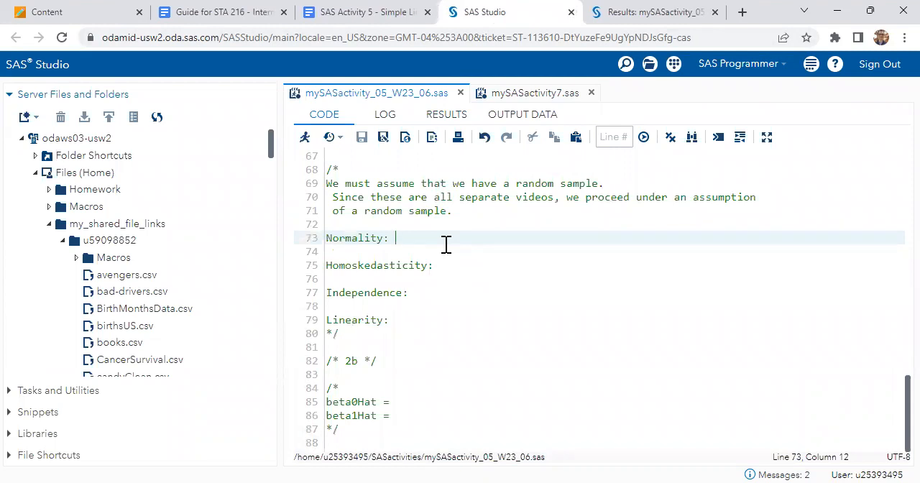
{"action": "type", "text": "The res"}
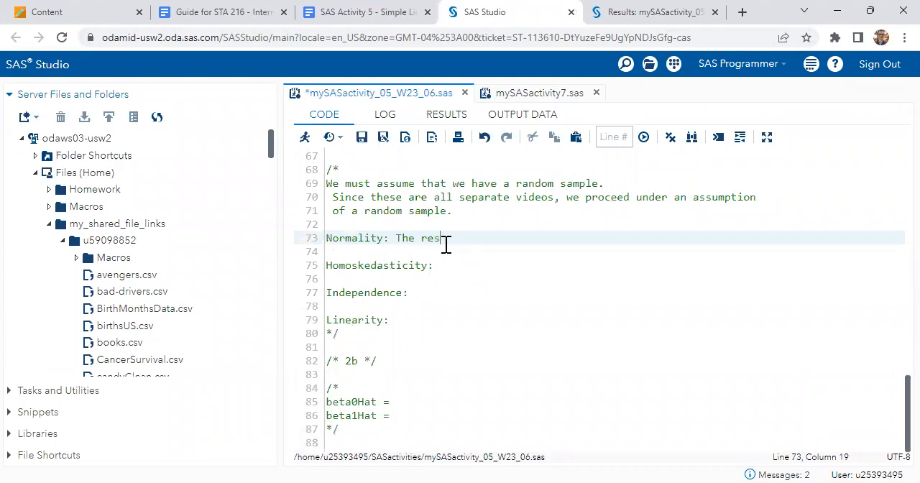
{"action": "type", "text": "iduals have a very peaked di"}
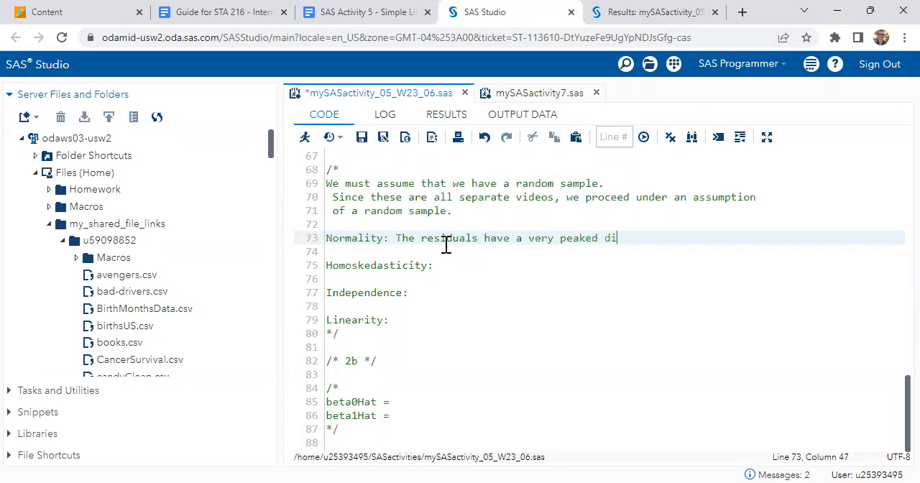
{"action": "type", "text": "stribution, violating normality"}
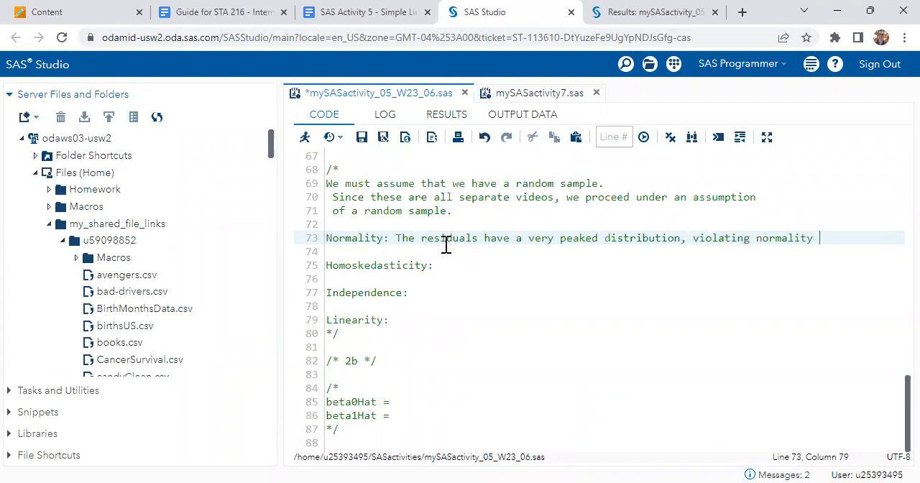
{"action": "type", "text": " as"}
{"action": "key", "text": "Return"}
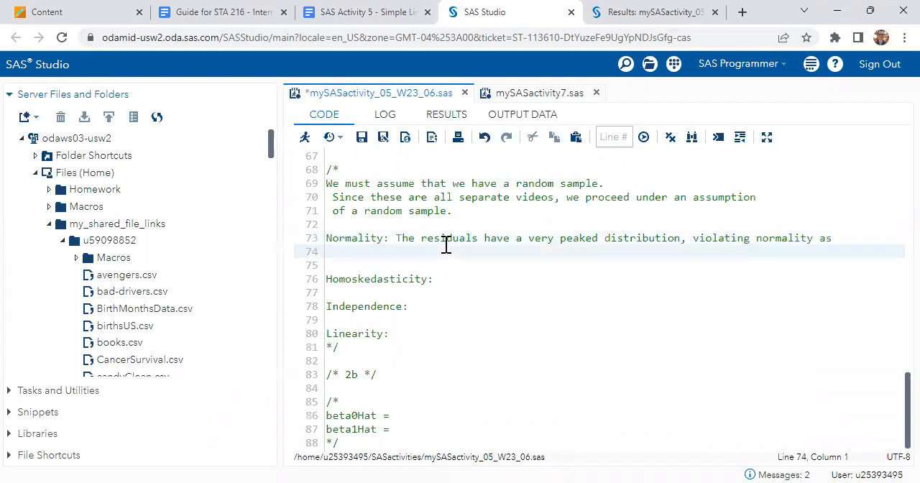
Complete the Normality answer with "show in the QQ plot, where many points stray from the diagonal line." and save the program.
{"action": "type", "text": "show in the QQ plot, where many points stray from the diagonal line."}
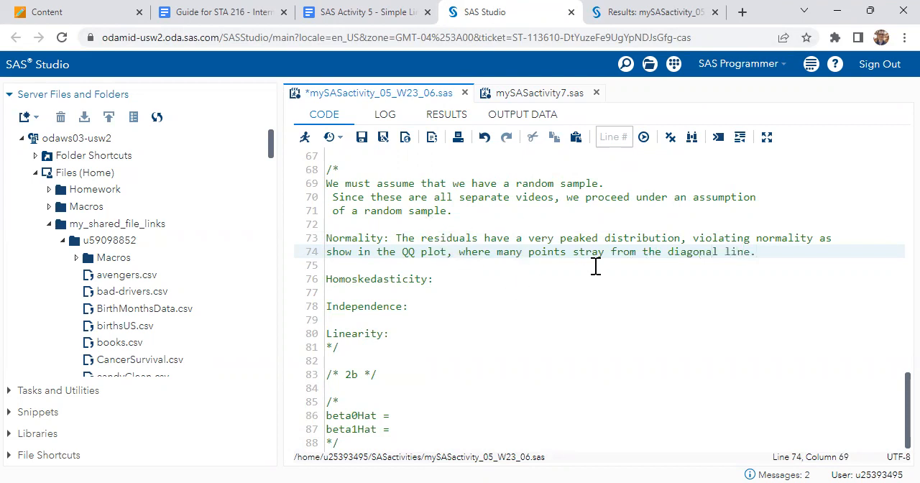
{"action": "key", "text": "ctrl+s"}
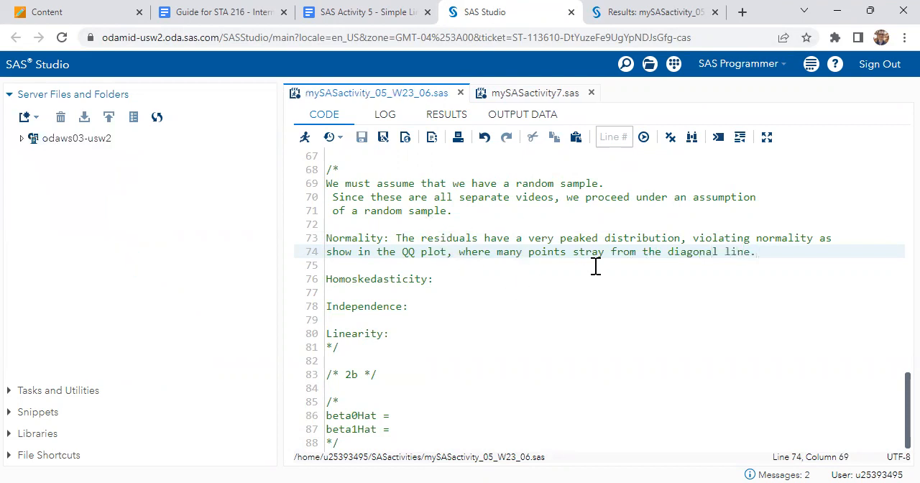
Look at the commentCount residual plots, then examine the example residual by predicted value plots in the STA 216 guide for judging homoskedasticity.
{"action": "left_click", "coordinate": [511, 273]}
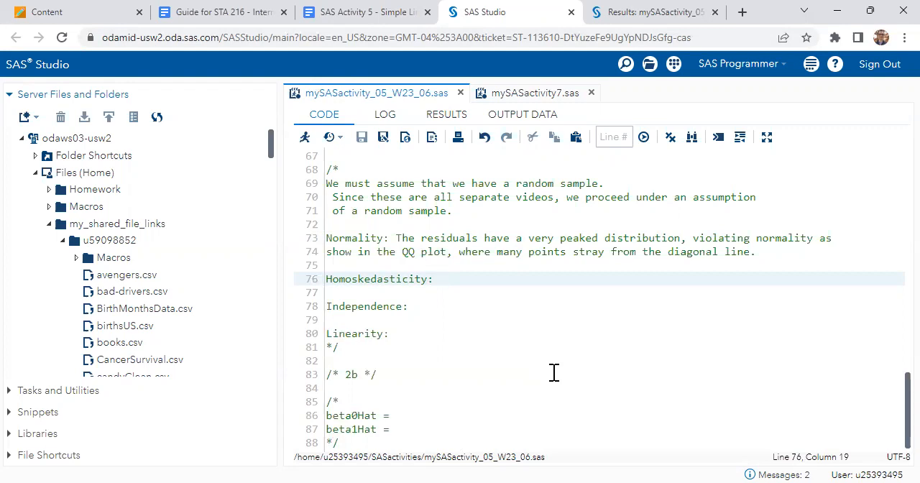
{"action": "left_click", "coordinate": [646, 12]}
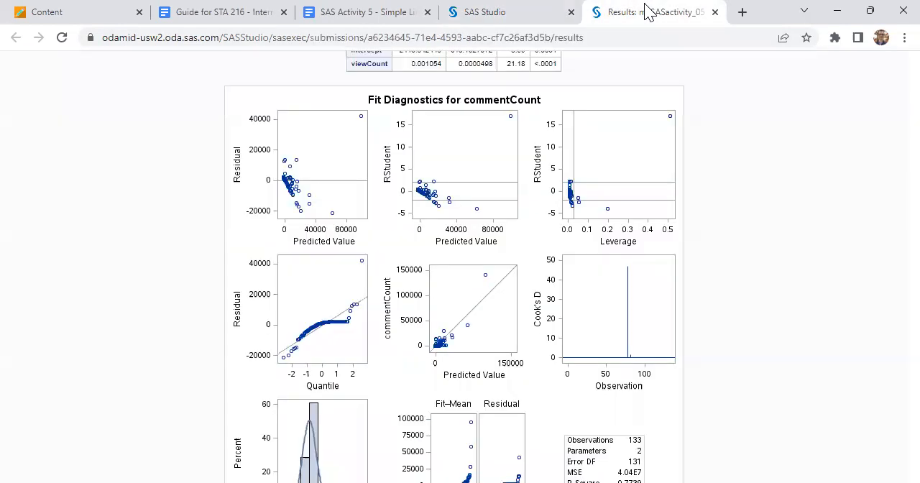
{"action": "left_click", "coordinate": [499, 10]}
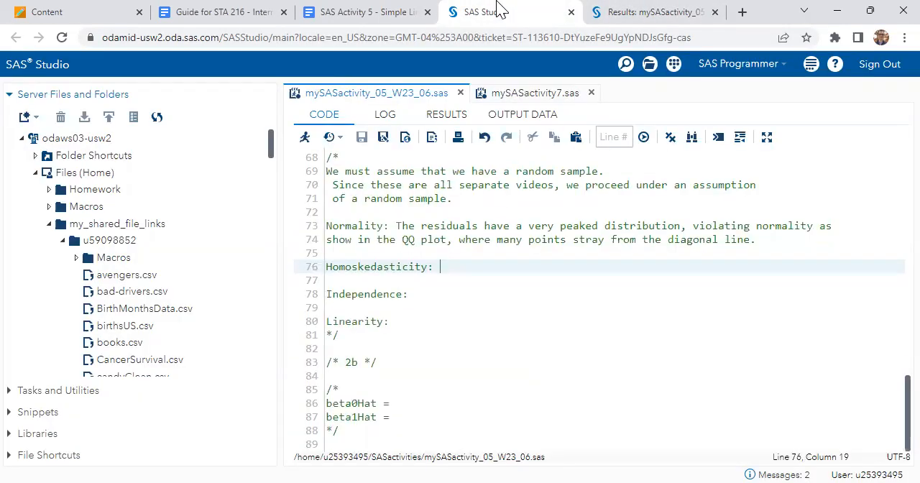
{"action": "left_click", "coordinate": [605, 11]}
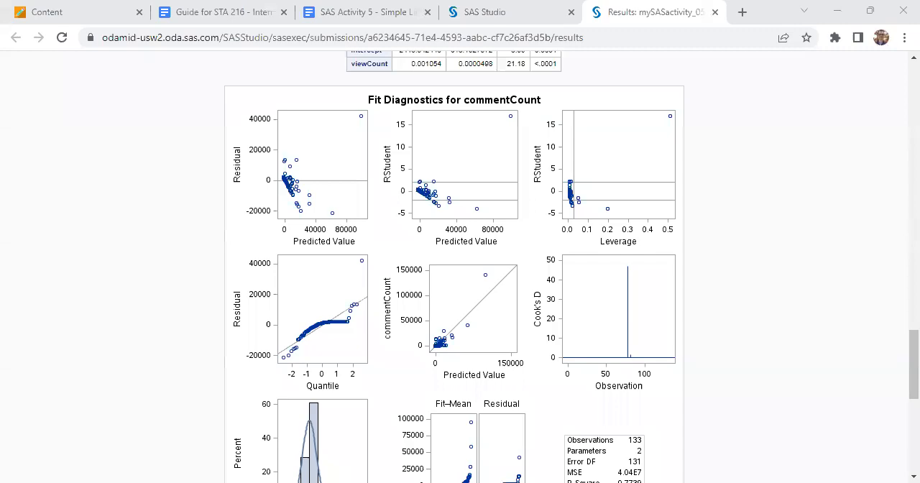
{"action": "left_click", "coordinate": [229, 12]}
{"action": "scroll", "coordinate": [431, 386], "scroll_direction": "up", "scroll_amount": 20}
{"action": "scroll", "coordinate": [429, 386], "scroll_direction": "down", "scroll_amount": 3}
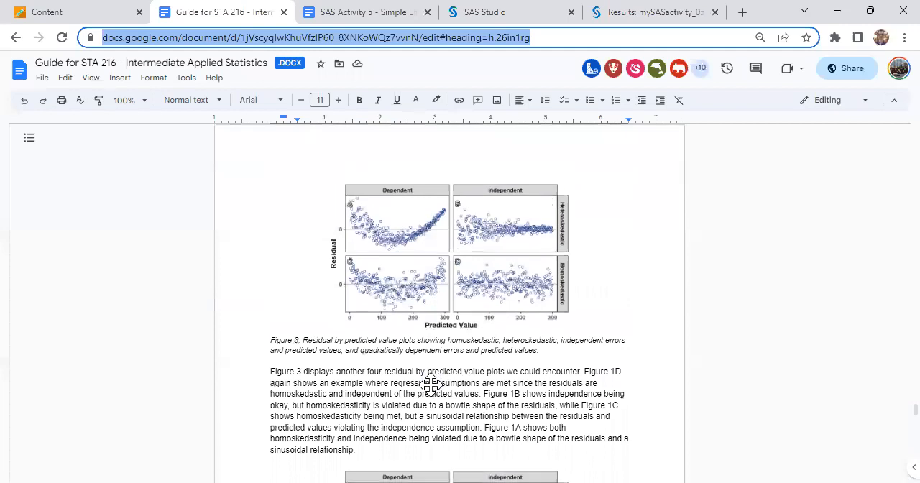
{"action": "scroll", "coordinate": [430, 385], "scroll_direction": "up", "scroll_amount": 15}
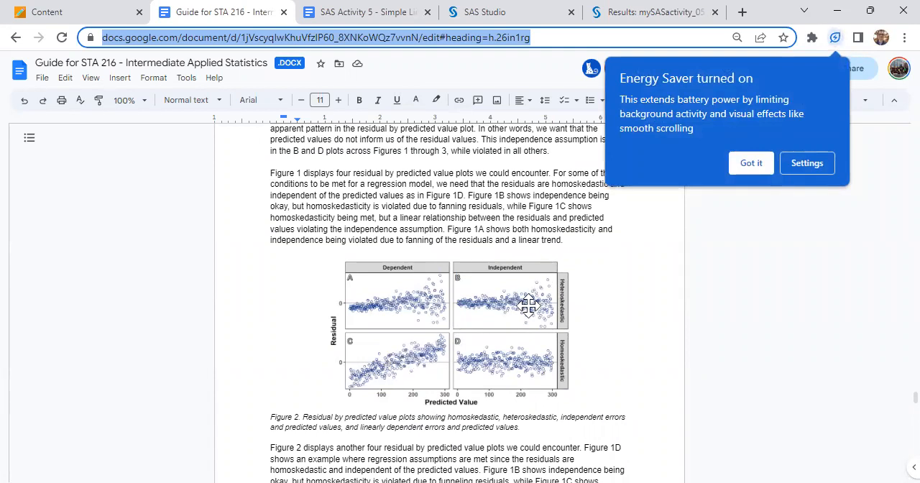
{"action": "left_click", "coordinate": [748, 161]}
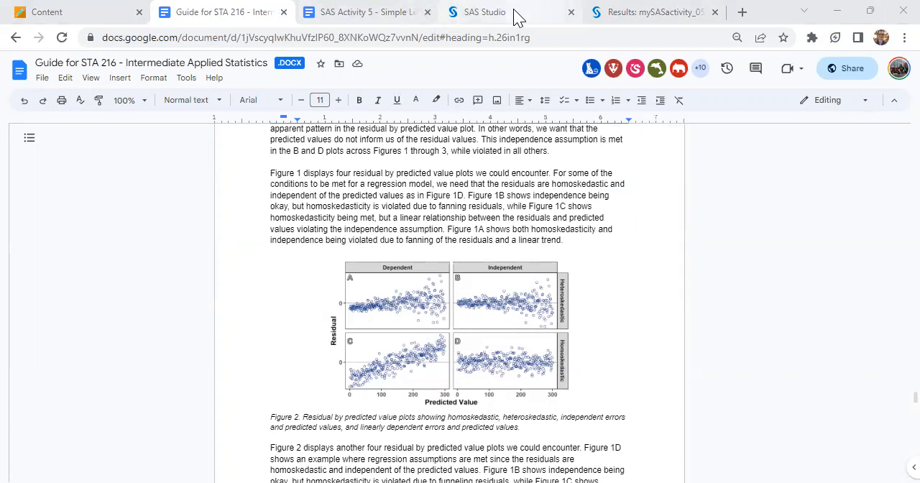
Trace the spread of the commentCount residual by predicted value plot with two diverging lines, erase them, and reopen the STA 216 guide.
{"action": "left_click", "coordinate": [649, 12]}
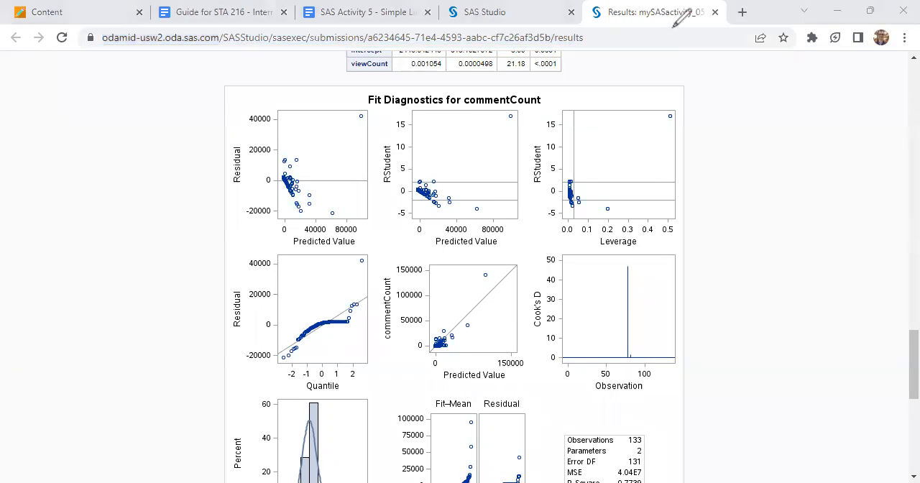
{"action": "left_click_drag", "start_coordinate": [261, 166], "coordinate": [352, 115]}
{"action": "left_click_drag", "start_coordinate": [261, 191], "coordinate": [351, 238]}
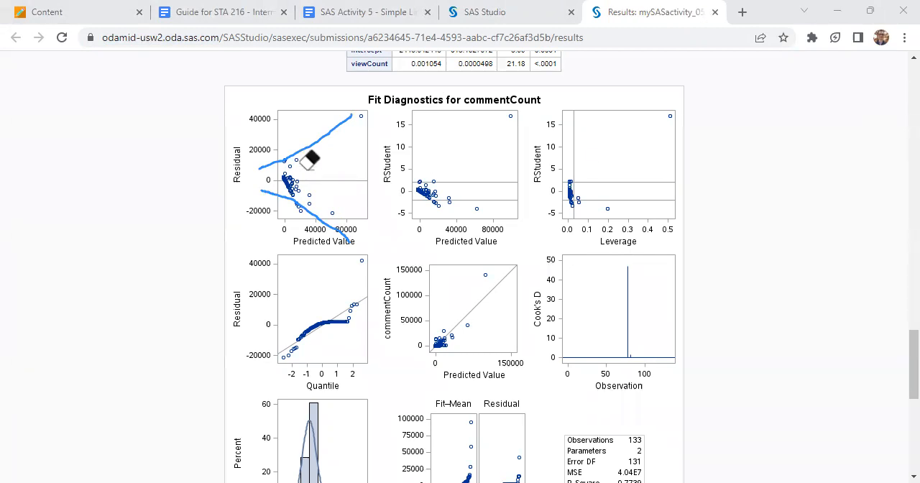
{"action": "left_click_drag", "start_coordinate": [281, 128], "coordinate": [293, 257]}
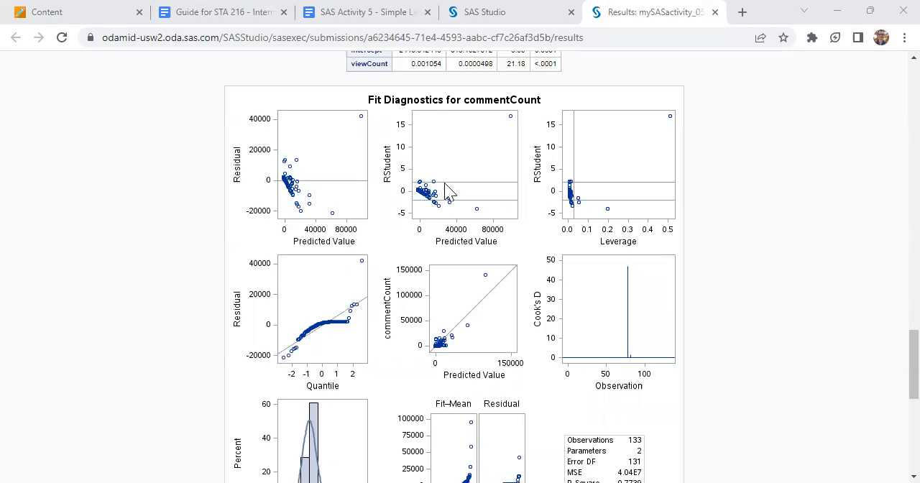
{"action": "left_click", "coordinate": [374, 11]}
{"action": "left_click", "coordinate": [253, 15]}
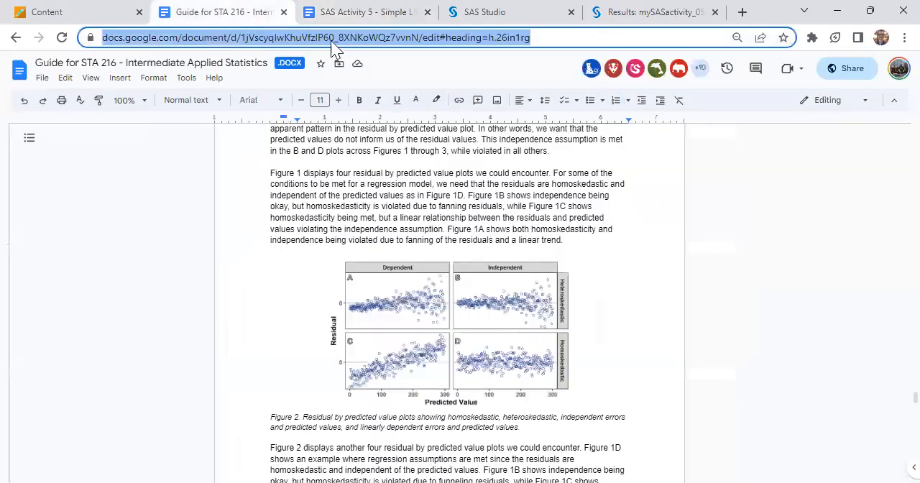
In SAS Studio, begin the Homoskedasticity answer: there is a clear outward fanning pattern in the residual by fitted value plot, broken before "residual".
{"action": "left_click", "coordinate": [489, 10]}
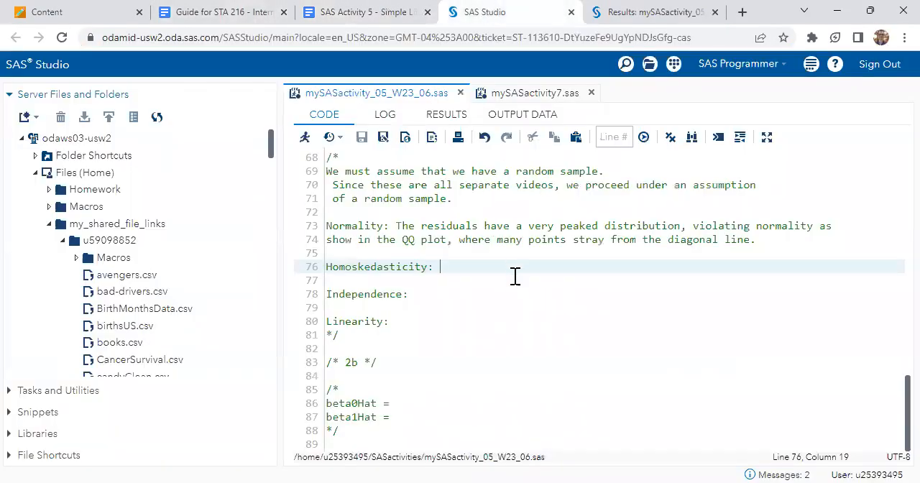
{"action": "type", "text": "Ther ei"}
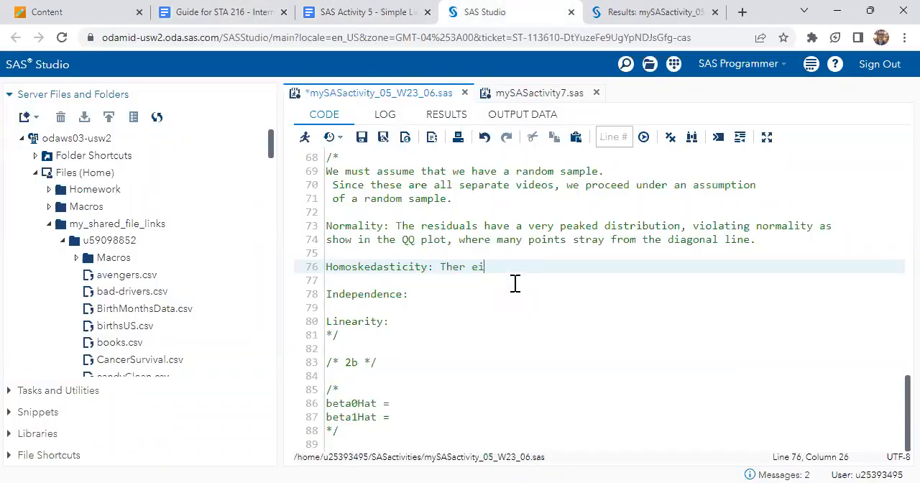
{"action": "type", "text": "s a clear outward fanning patte"}
{"action": "type", "text": "the"}
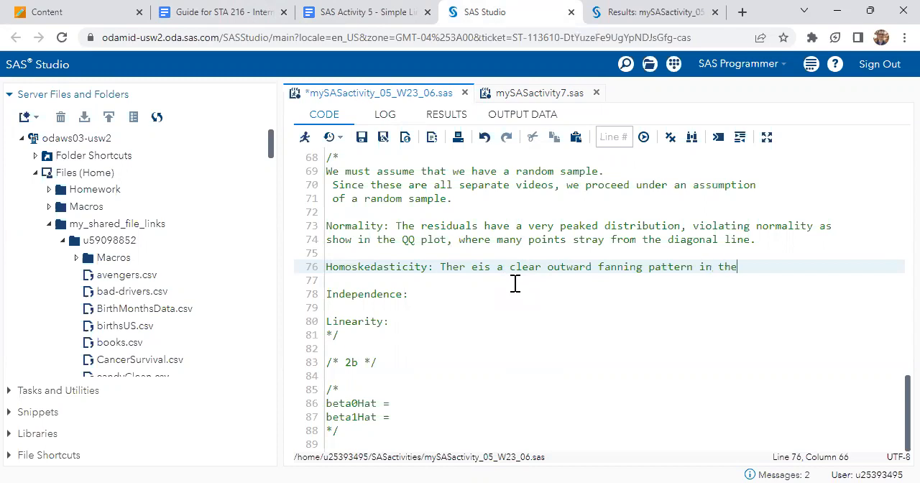
{"action": "key", "text": "Return"}
{"action": "type", "text": "residual"}
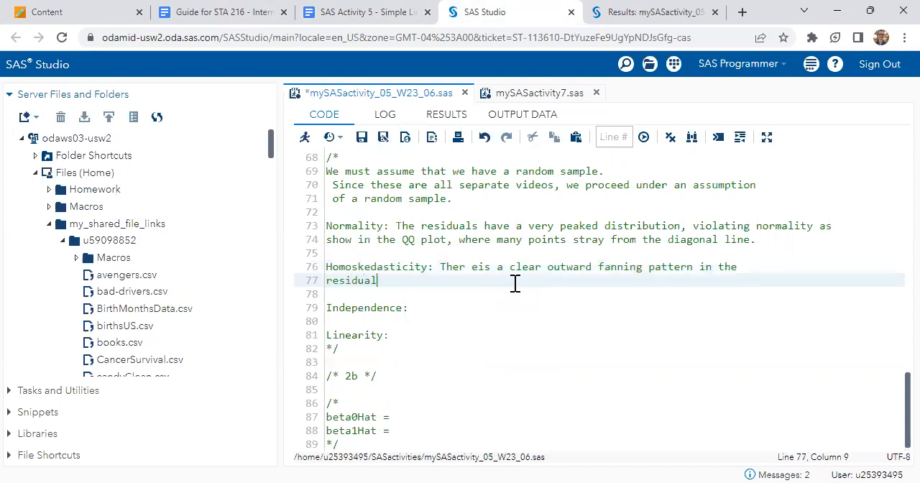
{"action": "type", "text": " by fitted v"}
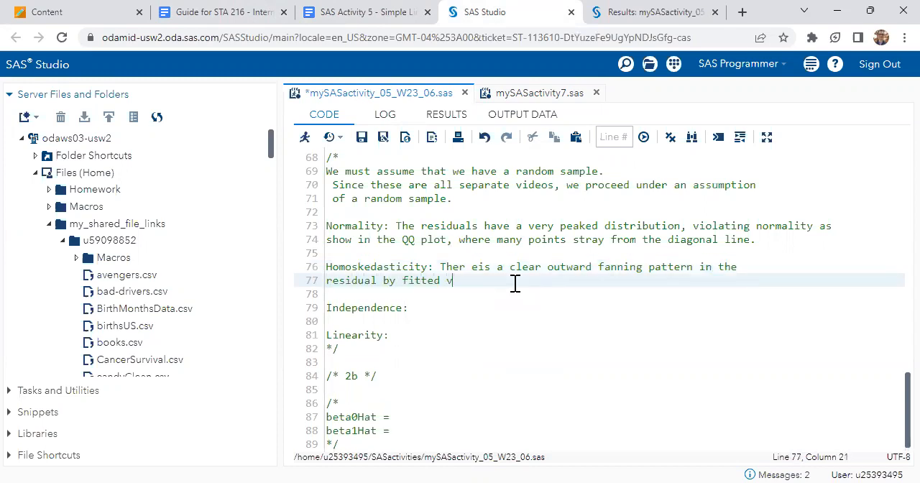
{"action": "type", "text": "laue plot, violating the "}
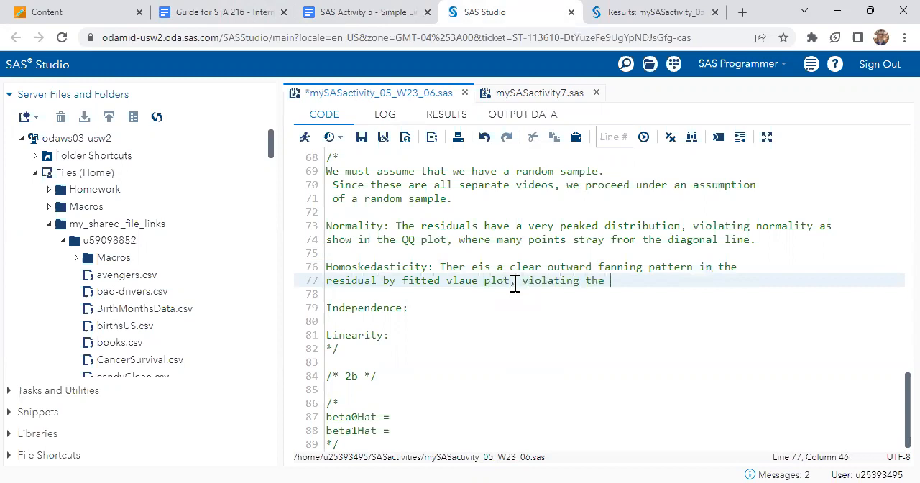
{"action": "type", "text": "homoskedasticity assumtpi"}
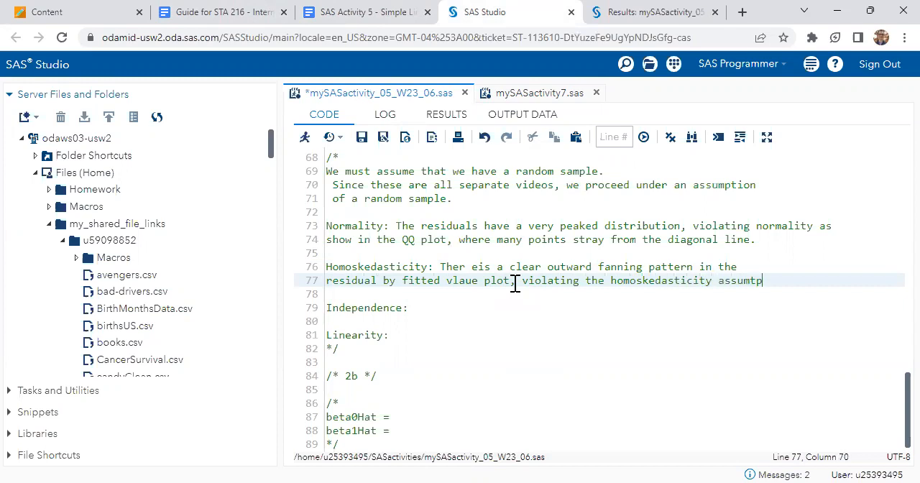
Finish the Homoskedasticity answer with ", violating the homoskedasticity assumption." and save the program.
{"action": "key", "text": "BackSpace"}
{"action": "key", "text": "BackSpace"}
{"action": "key", "text": "BackSpace"}
{"action": "type", "text": "ption."}
{"action": "key", "text": "ctrl+s"}
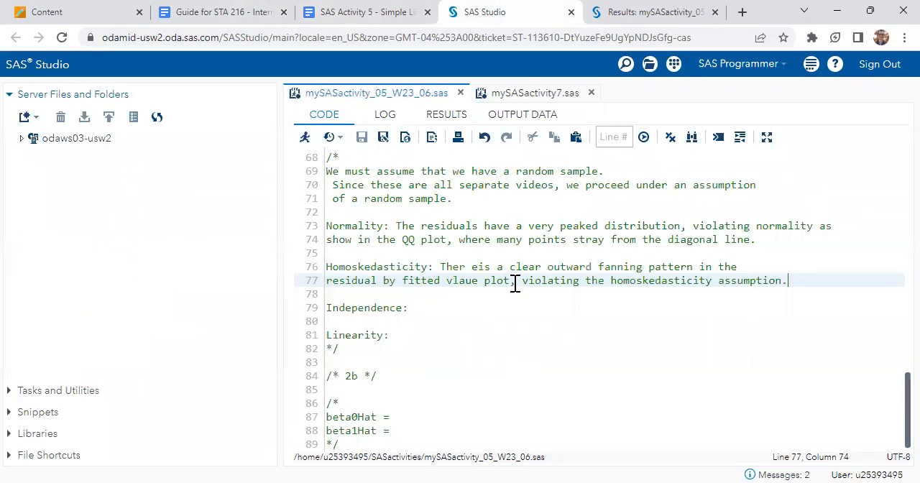
Correct the spelling of "There is" and "value" in the Homoskedasticity answer and save the program.
{"action": "left_click", "coordinate": [474, 267]}
{"action": "key", "text": "BackSpace"}
{"action": "key", "text": "Right"}
{"action": "key", "text": "ctrl+s"}
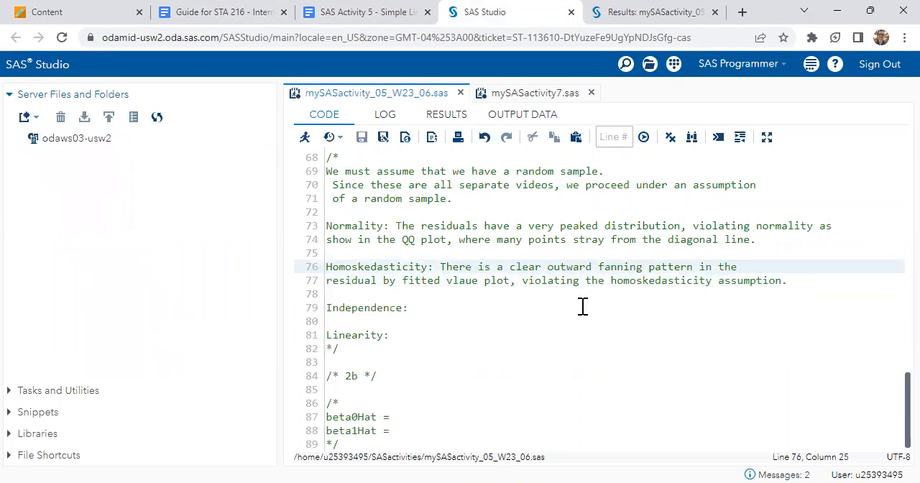
{"action": "left_click", "coordinate": [581, 308]}
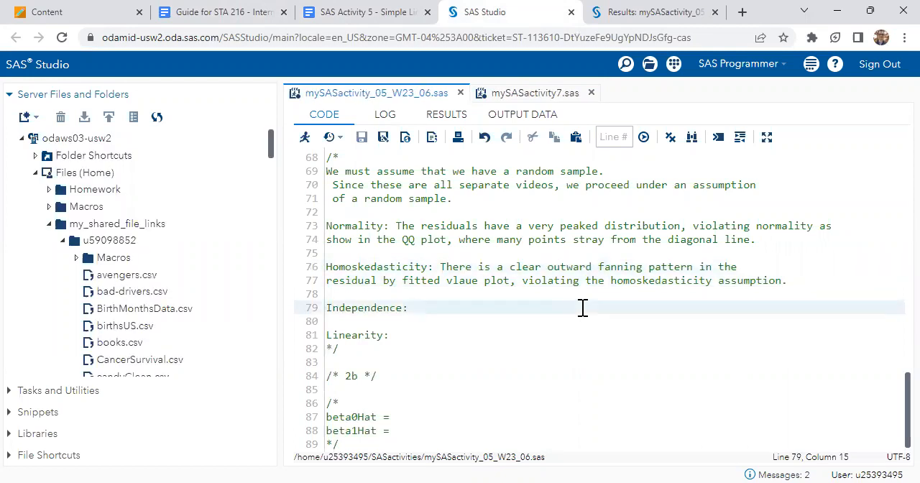
{"action": "left_click", "coordinate": [464, 281]}
{"action": "key", "text": "Left"}
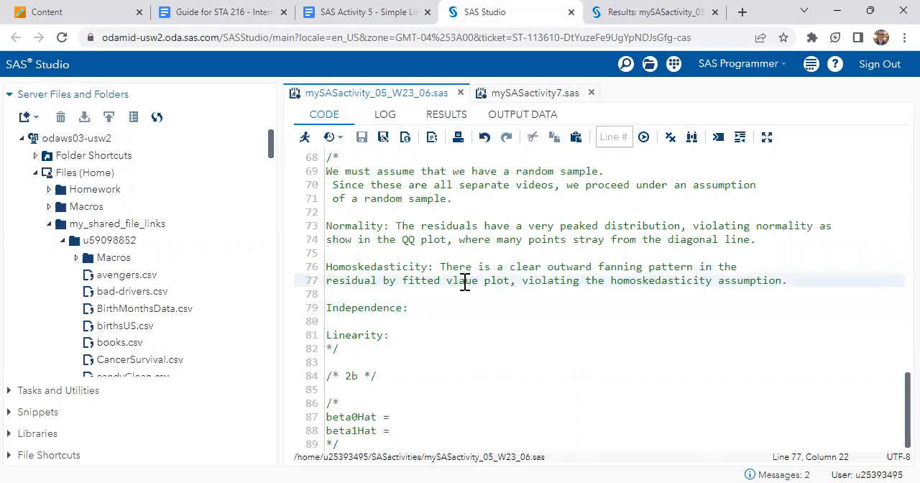
{"action": "key", "text": "BackSpace"}
{"action": "key", "text": "Right"}
{"action": "type", "text": "l"}
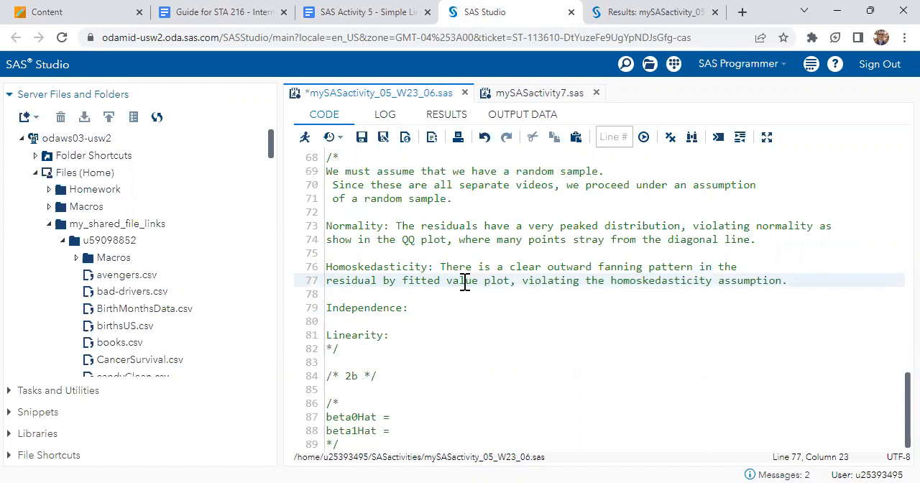
{"action": "key", "text": "ctrl+s"}
Place the cursor after "Independence:" in the question 2a answers and bring up the commentCount fit diagnostics in the results.
{"action": "left_click", "coordinate": [526, 337]}
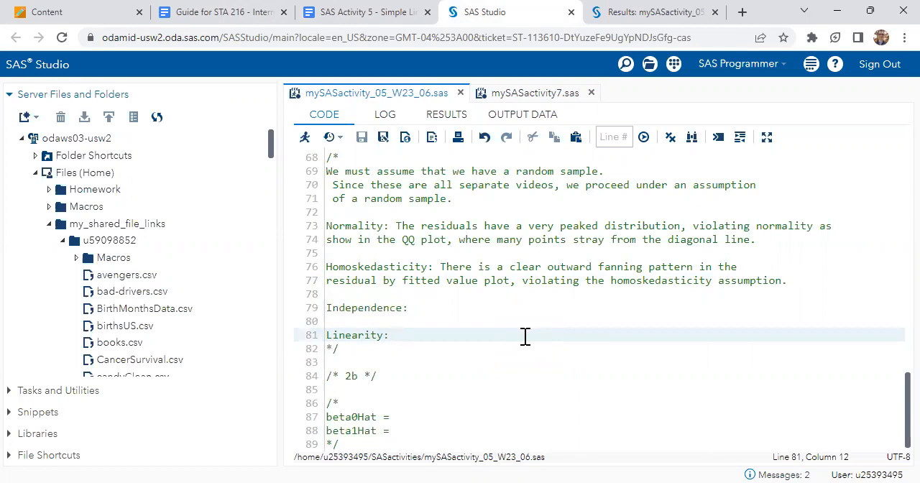
{"action": "left_click", "coordinate": [485, 311]}
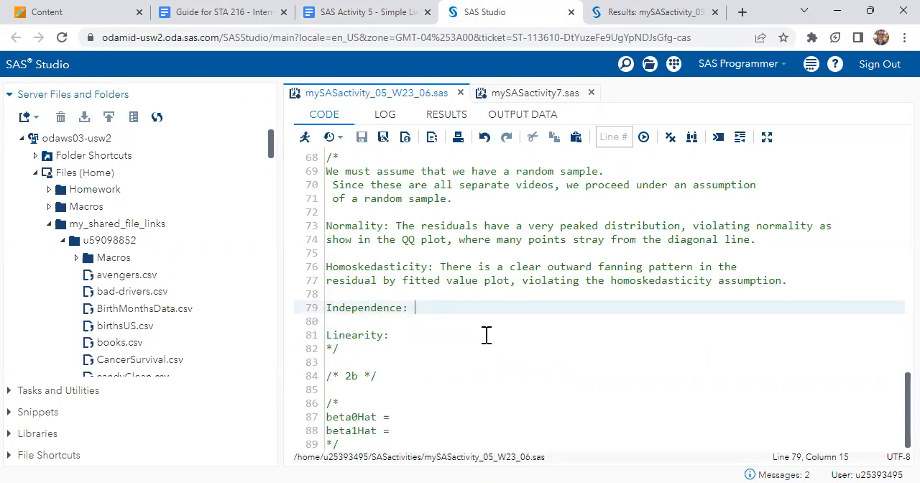
{"action": "left_click", "coordinate": [627, 8]}
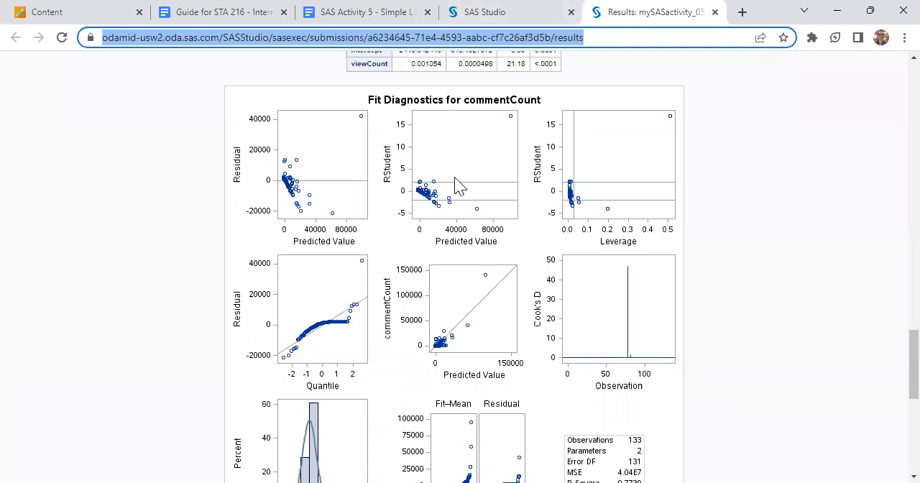
{"action": "scroll", "coordinate": [457, 185], "scroll_direction": "down", "scroll_amount": 1}
Switch to the STA 216 guide, set its zoom to 125%, and examine the Figure 2 plots of dependent and independent residuals.
{"action": "left_click", "coordinate": [257, 11]}
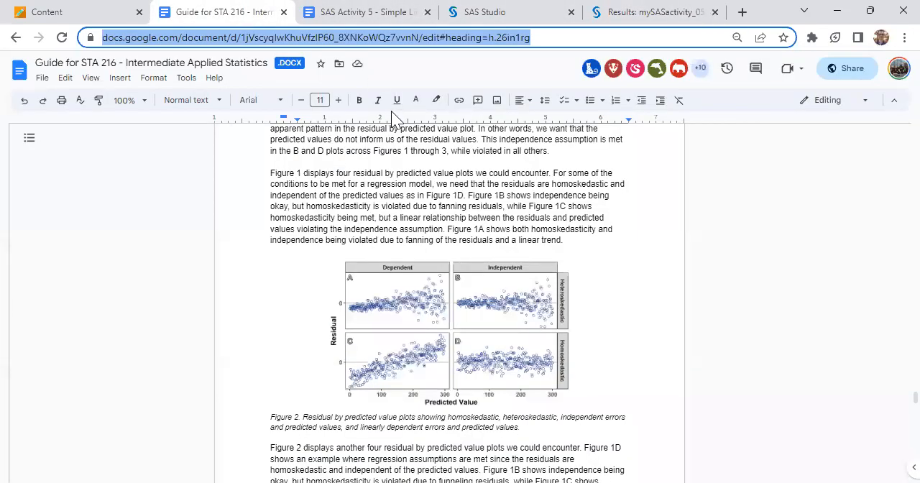
{"action": "scroll", "coordinate": [489, 210], "scroll_direction": "down", "scroll_amount": 1}
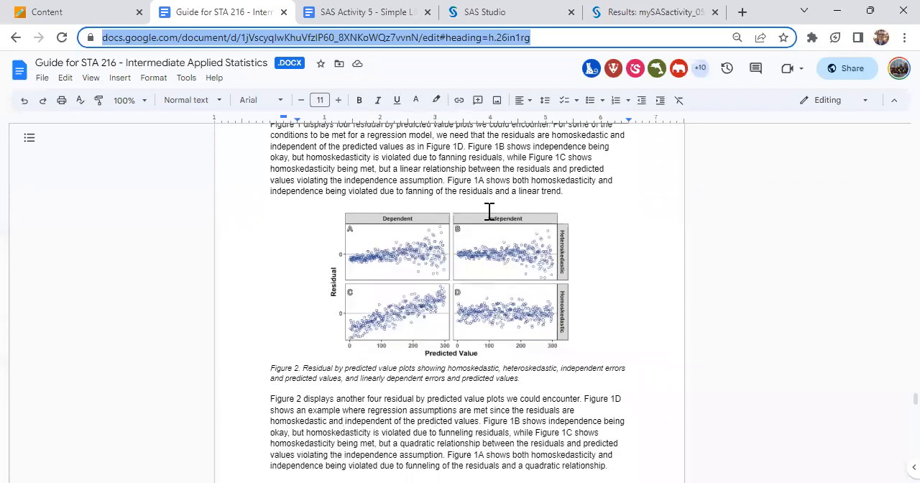
{"action": "left_click", "coordinate": [141, 103]}
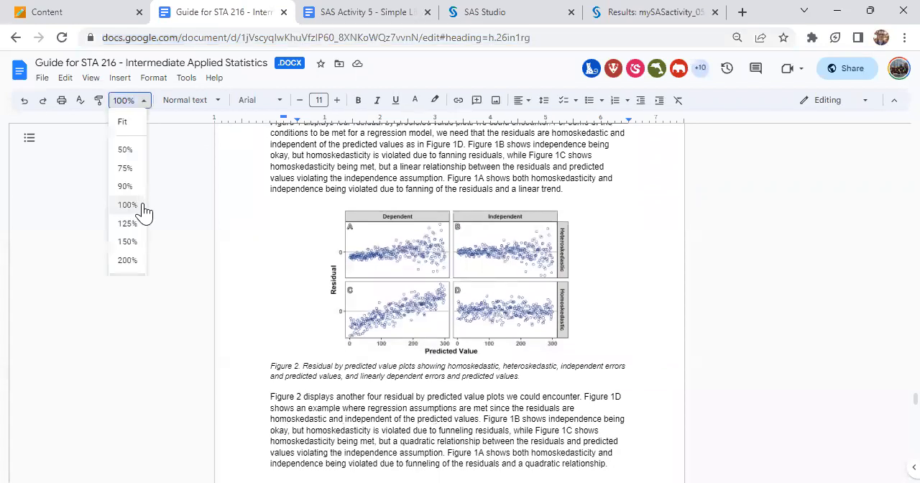
{"action": "left_click", "coordinate": [128, 224]}
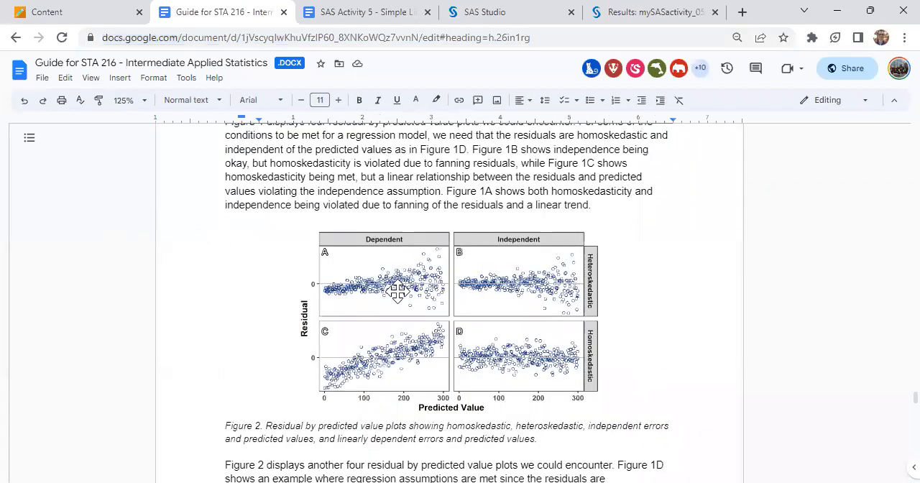
{"action": "scroll", "coordinate": [397, 291], "scroll_direction": "down", "scroll_amount": 1}
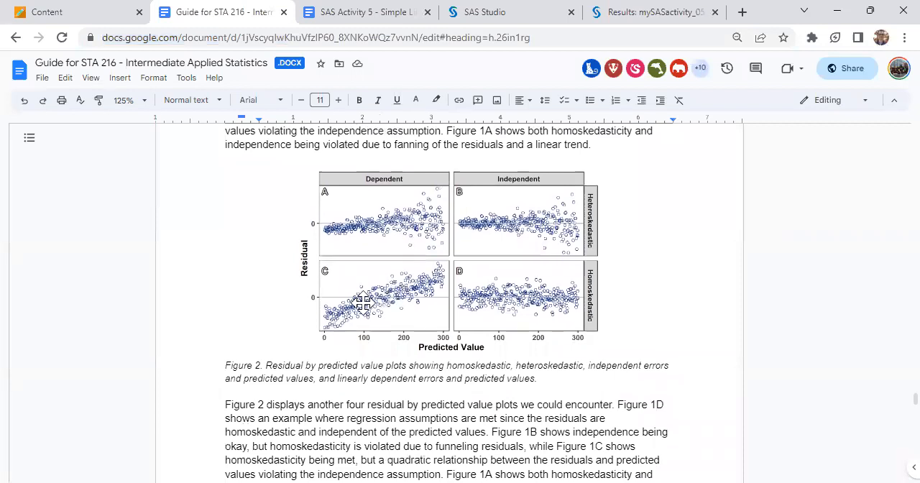